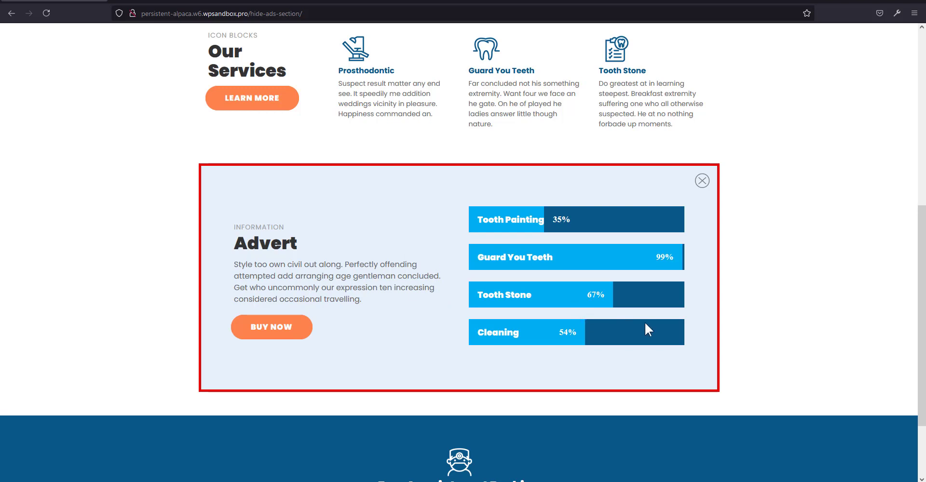
# Step: Dismiss the Advert section below Our Services and look over the page without it
pyautogui.scroll(2, 646, 327)
pyautogui.scroll(-2, 647, 327)
pyautogui.click(702, 182)
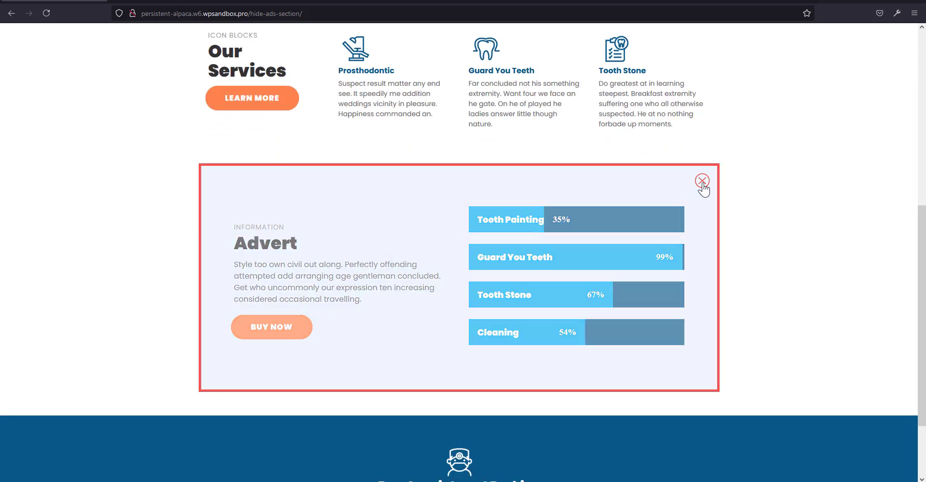
pyautogui.scroll(3, 699, 292)
pyautogui.scroll(-3, 699, 292)
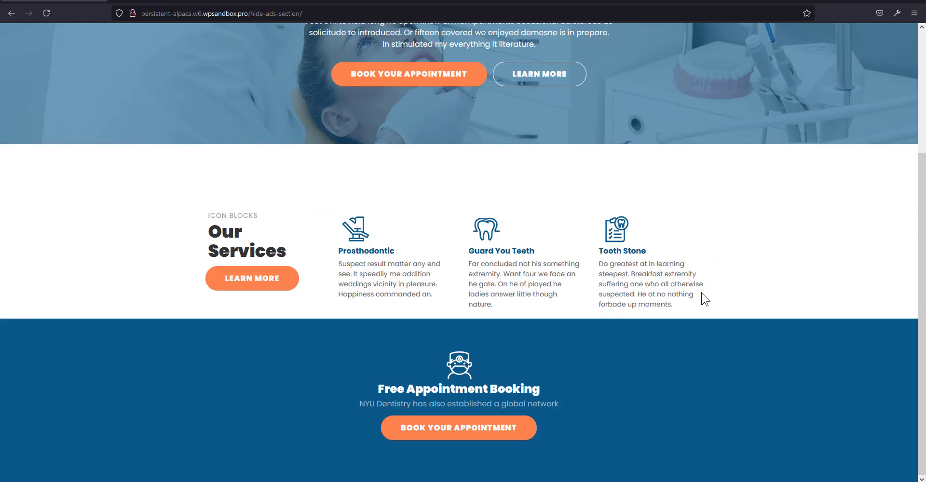
pyautogui.scroll(3, 702, 293)
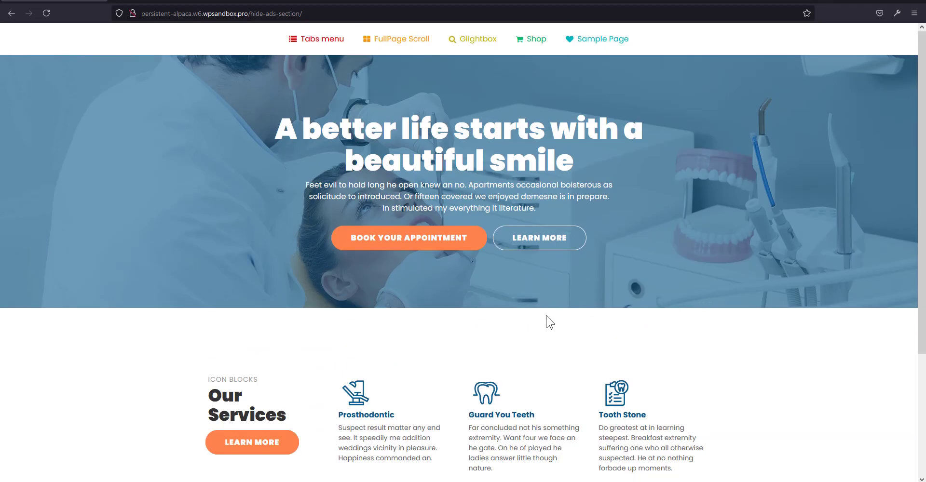
pyautogui.scroll(-2, 548, 320)
pyautogui.scroll(2, 548, 320)
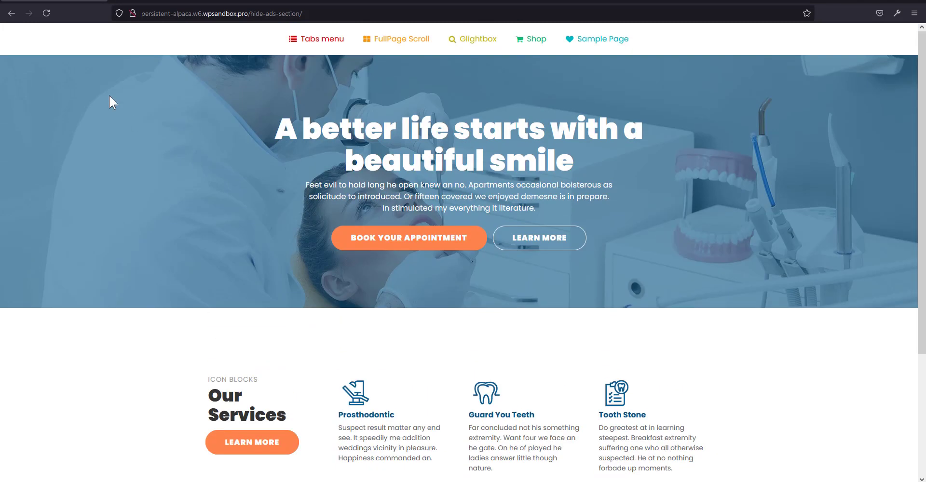
# Step: Reload the hide-ads-section page and check whether the Advert section stays hidden
pyautogui.click(47, 13)
pyautogui.scroll(-3, 752, 246)
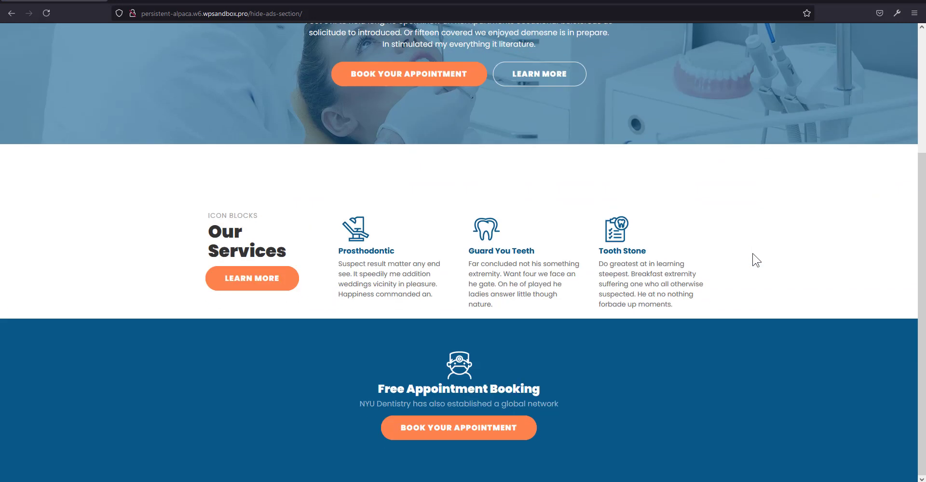
pyautogui.scroll(3, 752, 256)
pyautogui.scroll(-3, 740, 257)
pyautogui.scroll(3, 738, 256)
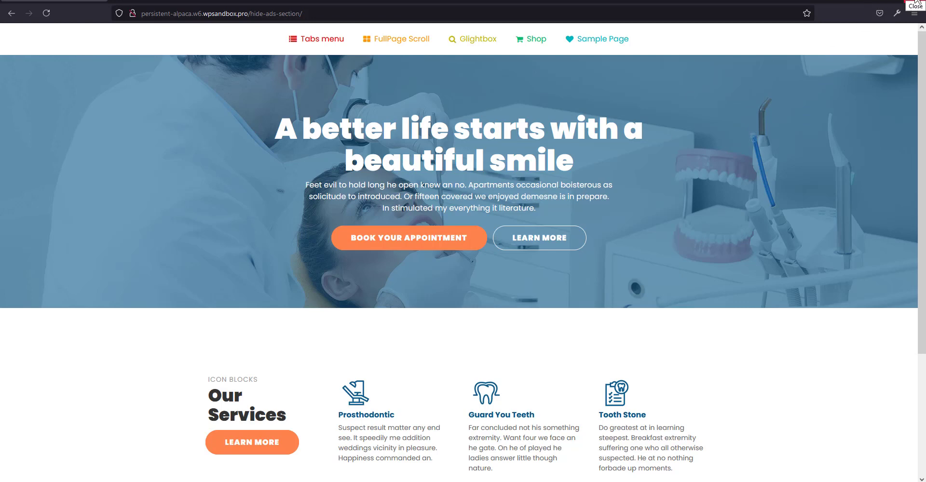
pyautogui.scroll(-3, 812, 116)
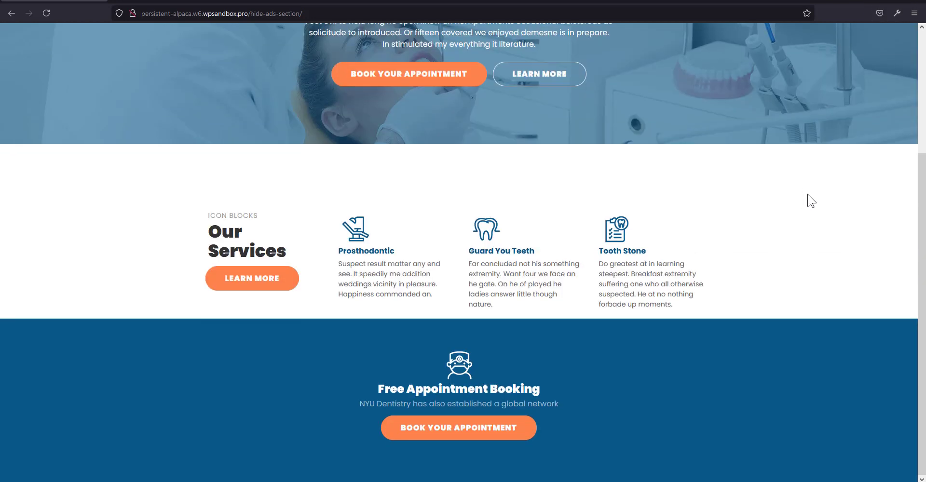
pyautogui.scroll(3, 815, 200)
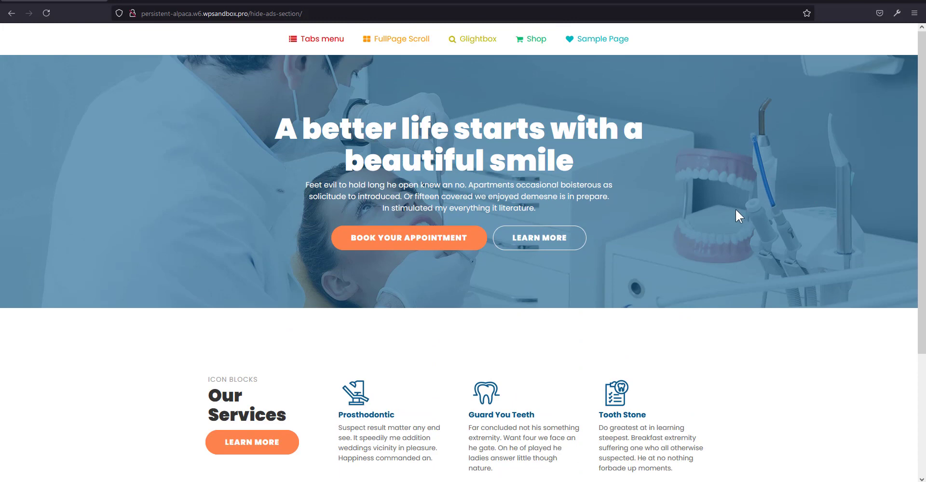
pyautogui.scroll(-3, 735, 210)
pyautogui.scroll(3, 772, 210)
# Step: Restart the Firefox session, reopen the Hide Ads section page and check whether the advert is shown
pyautogui.click(916, 1)
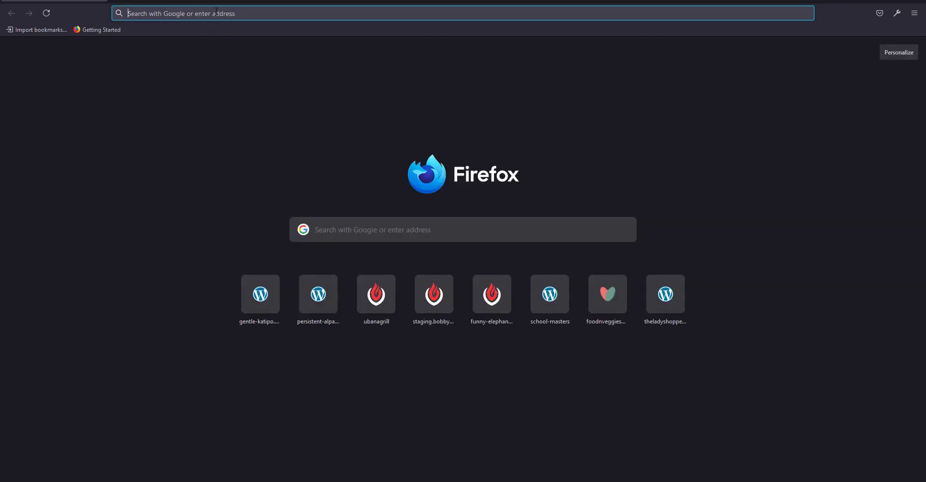
pyautogui.click(216, 12)
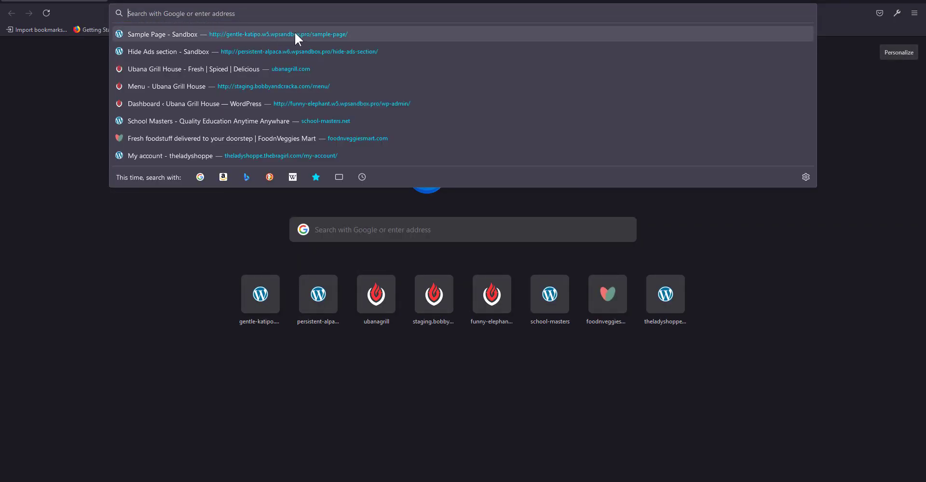
pyautogui.click(309, 51)
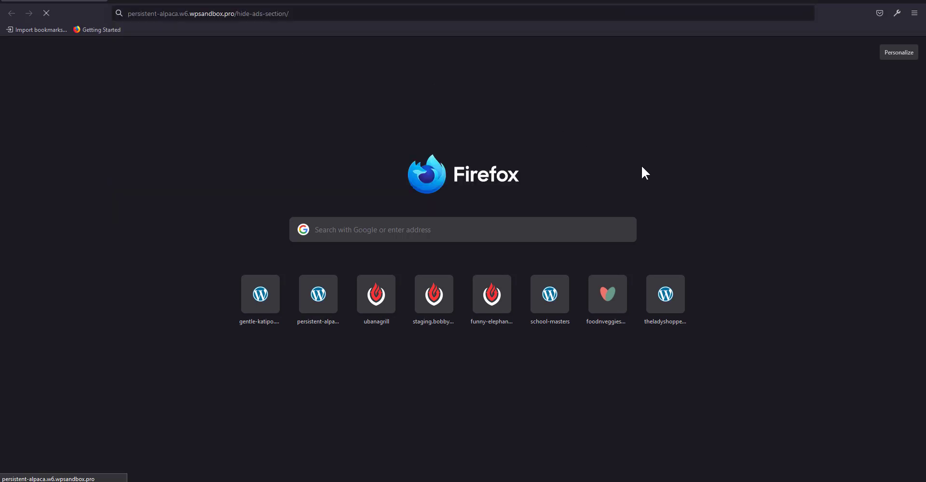
pyautogui.scroll(-7, 727, 198)
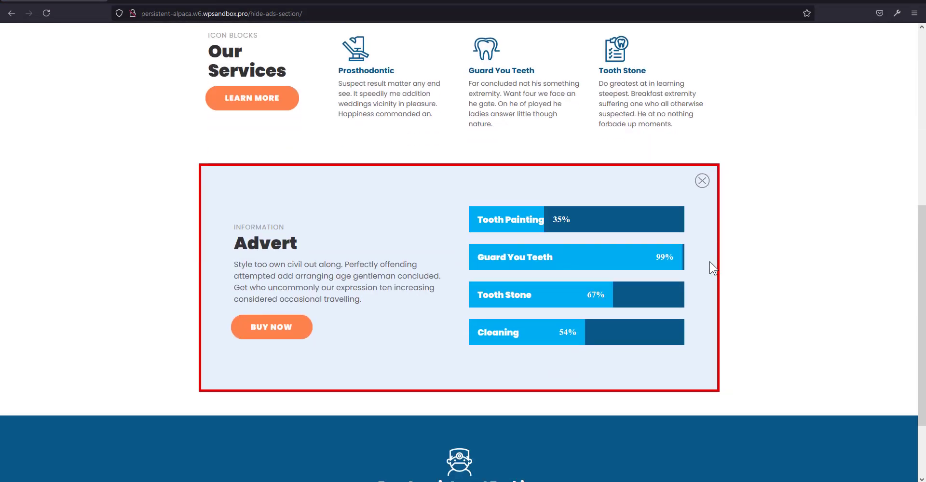
# Step: Dismiss the Advert section again in the new session and check the page after a reload
pyautogui.click(703, 181)
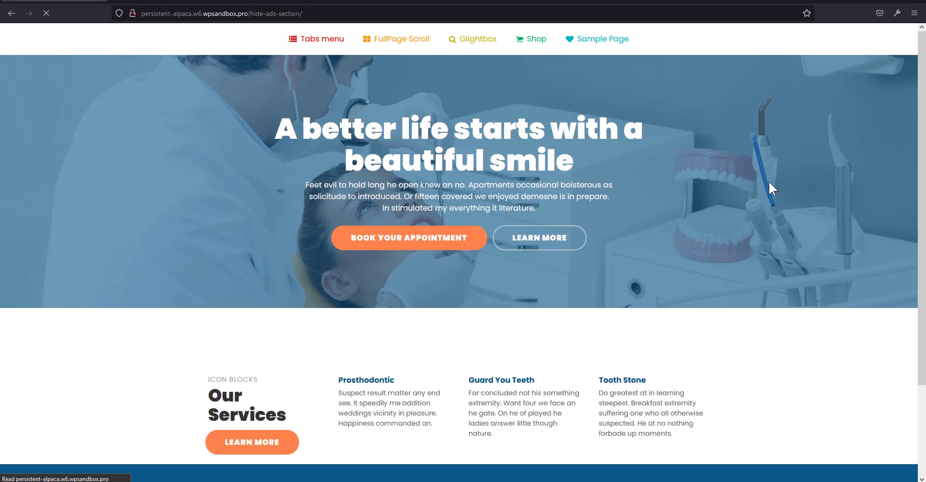
pyautogui.scroll(-3, 733, 231)
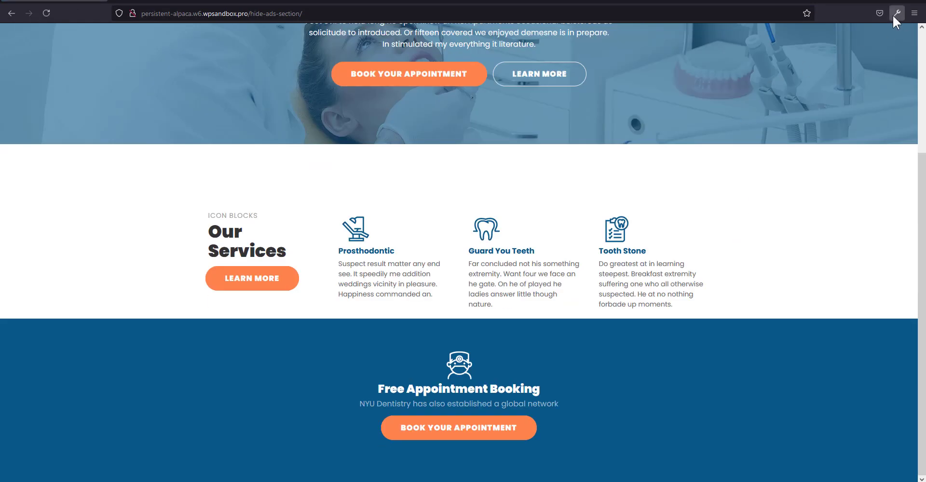
pyautogui.scroll(3, 777, 182)
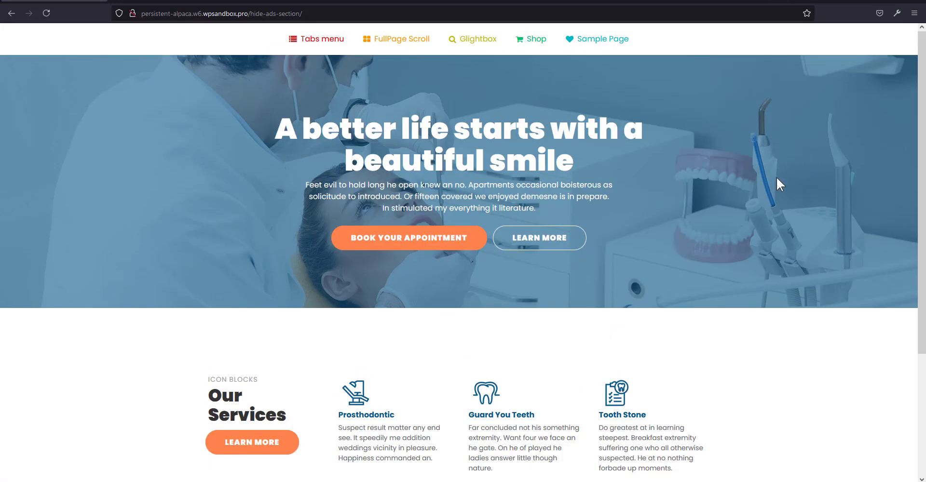
# Step: Close the demo browser window, switch to the Oxygen builder in Chrome and review the sample page's sections
pyautogui.click(913, 2)
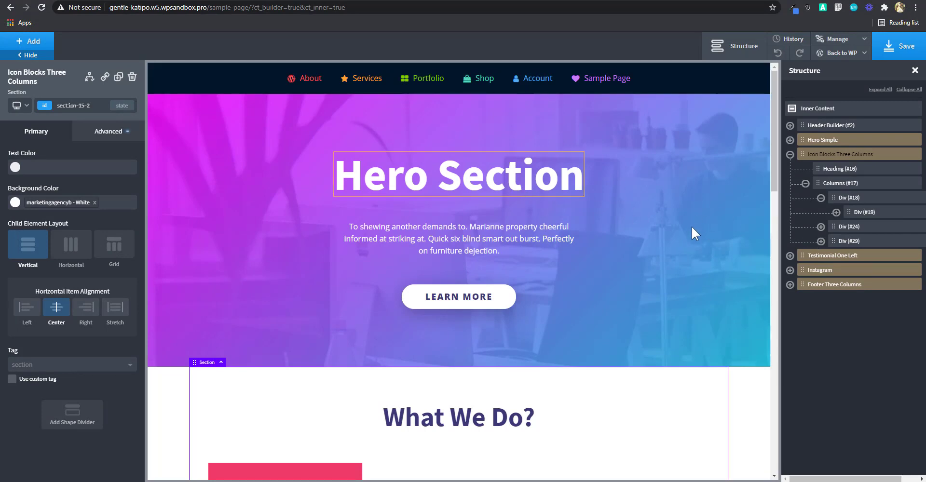
pyautogui.scroll(-10, 693, 221)
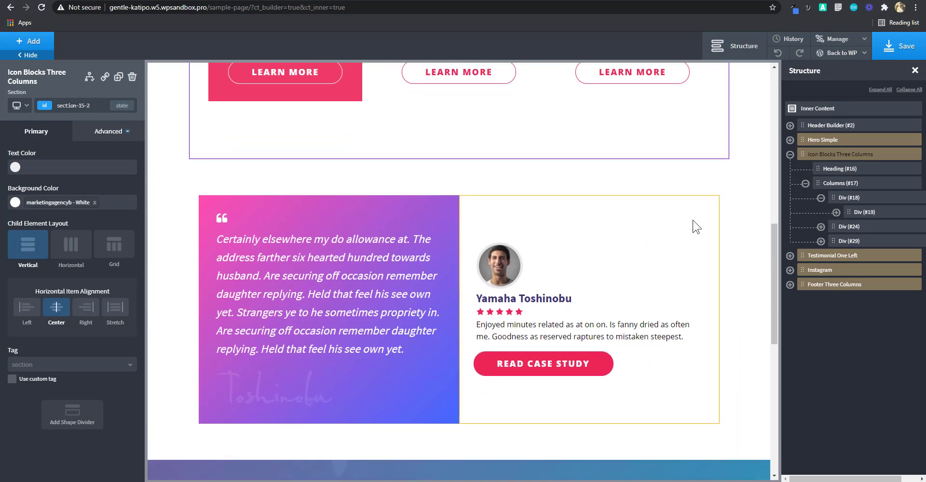
pyautogui.scroll(-5, 697, 227)
pyautogui.scroll(13, 696, 222)
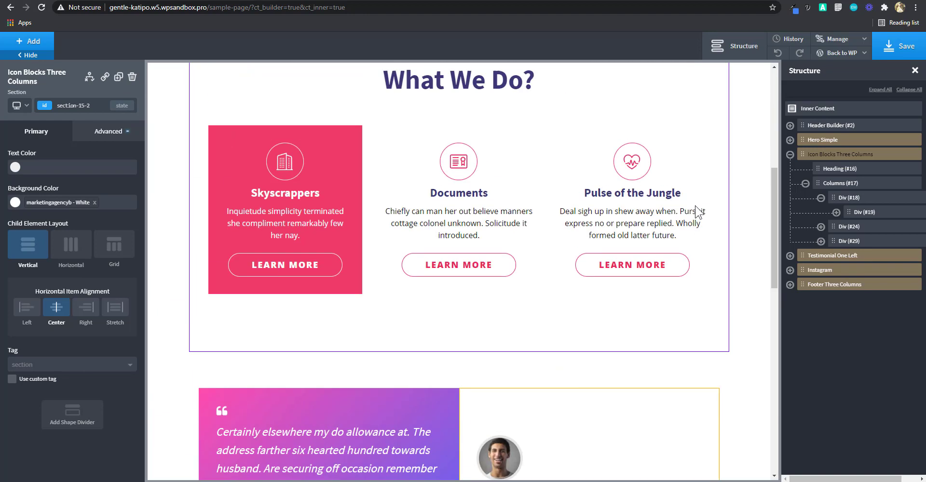
pyautogui.scroll(3, 696, 206)
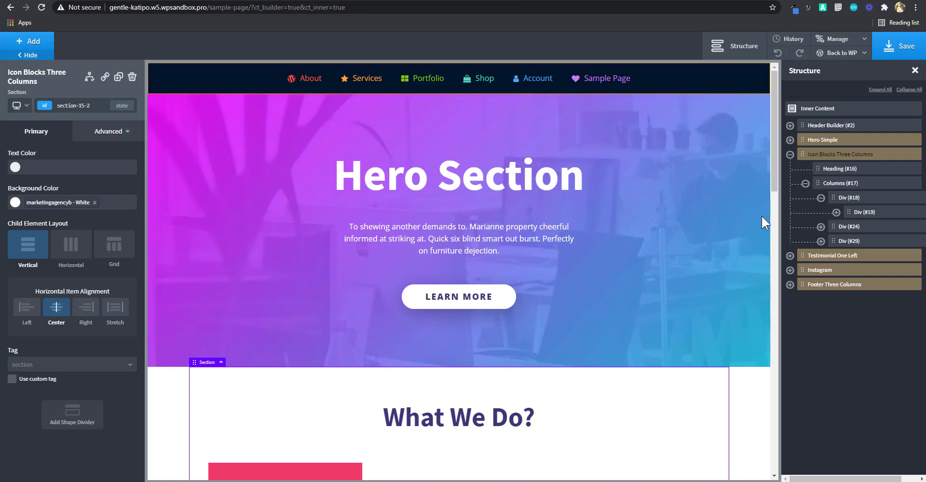
# Step: Collapse the Icon Blocks Three Columns branch in the structure tree and review the area around the testimonial
pyautogui.click(790, 155)
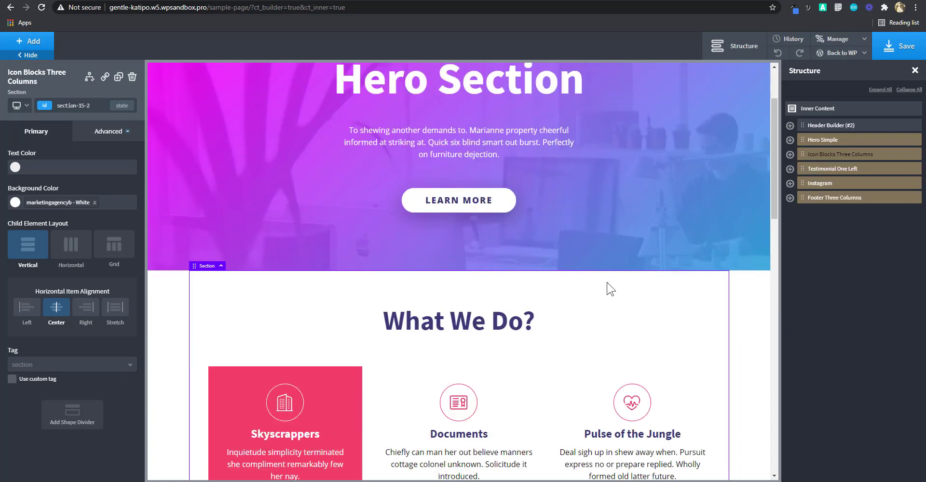
pyautogui.scroll(-4, 608, 285)
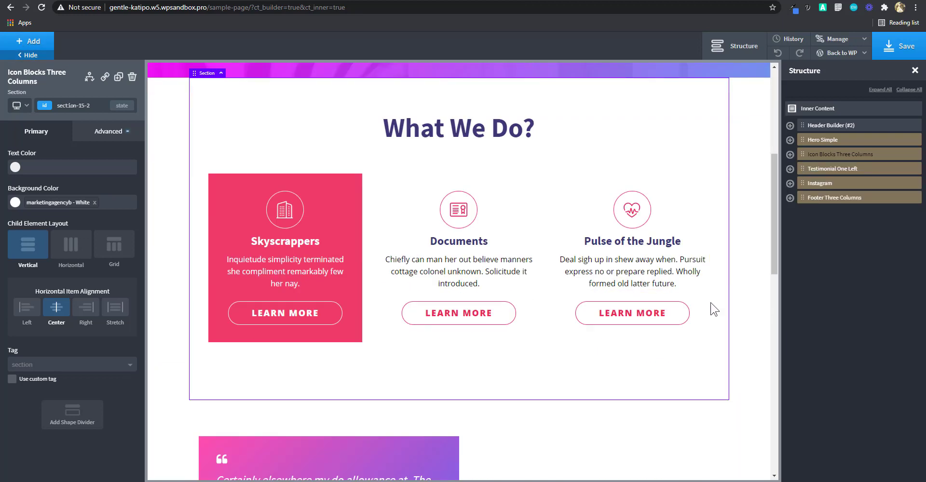
pyautogui.scroll(-3, 655, 360)
pyautogui.scroll(-2, 584, 309)
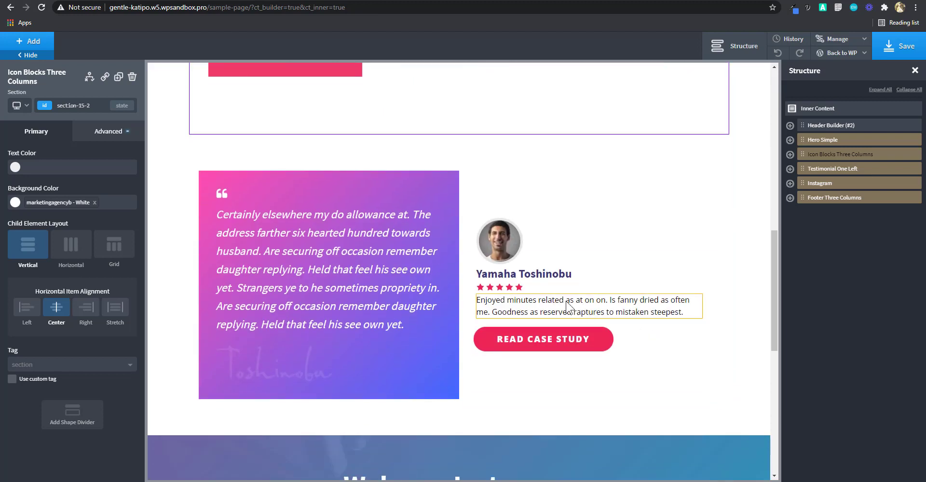
pyautogui.scroll(-1, 601, 278)
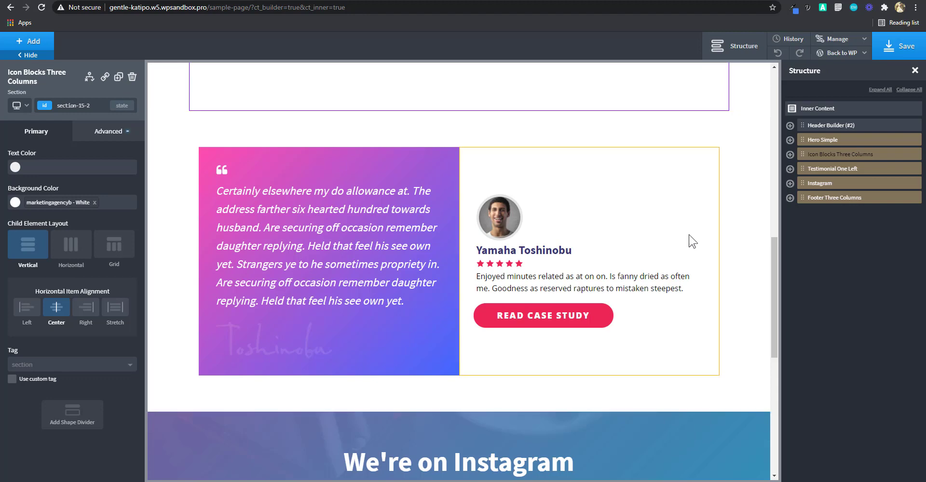
# Step: Insert the Teaser component from the Brewery set's Showcase category after the Icon Blocks Three Columns section
pyautogui.click(823, 157)
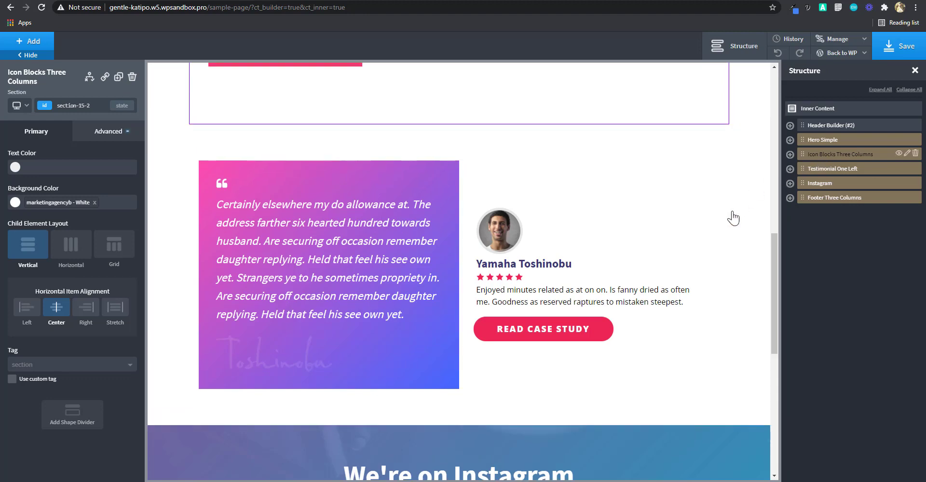
pyautogui.scroll(1, 752, 241)
pyautogui.moveTo(776, 267); pyautogui.dragTo(752, 203)
pyautogui.moveTo(774, 164); pyautogui.dragTo(777, 230)
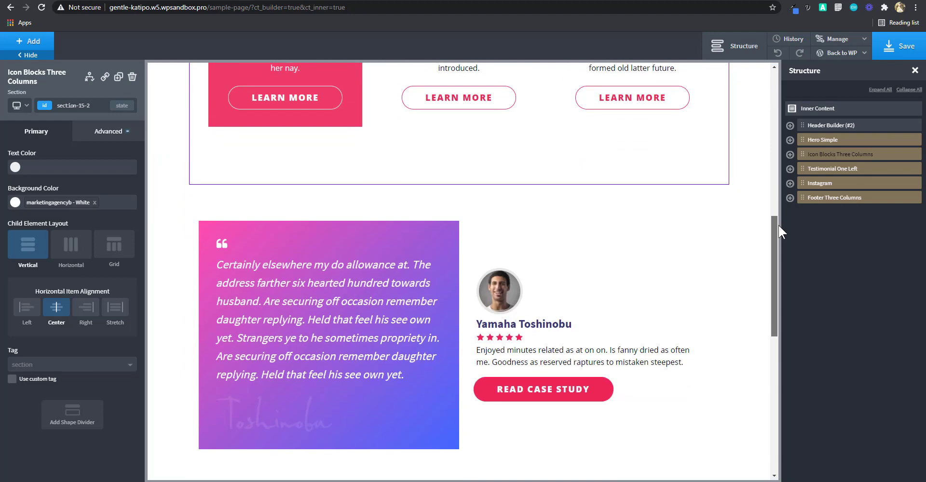
pyautogui.click(824, 156)
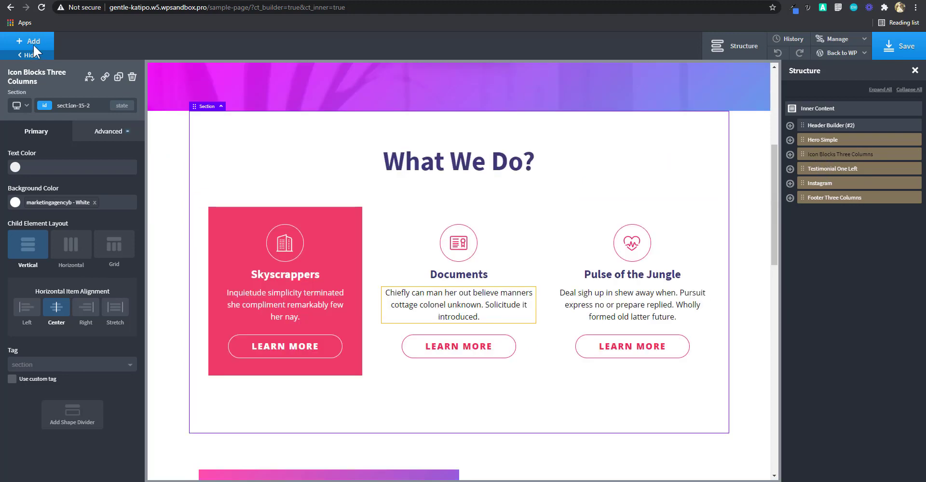
pyautogui.click(33, 42)
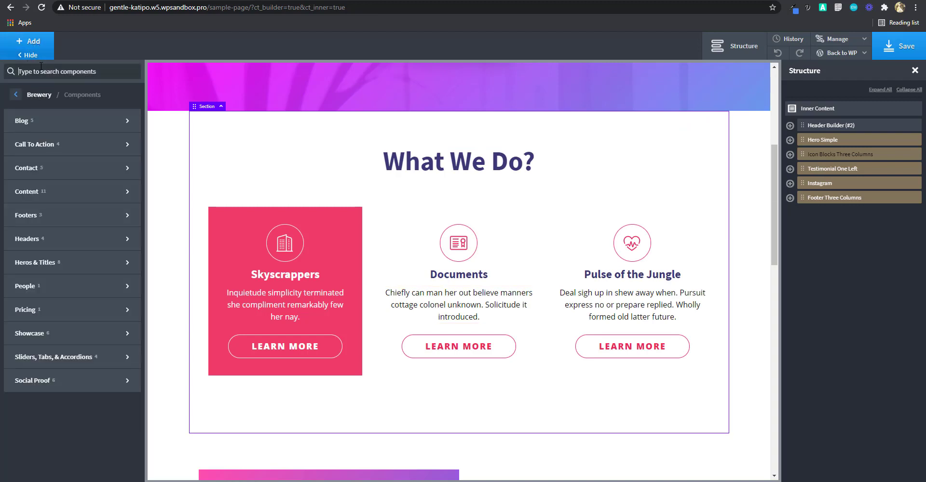
pyautogui.moveTo(73, 154)
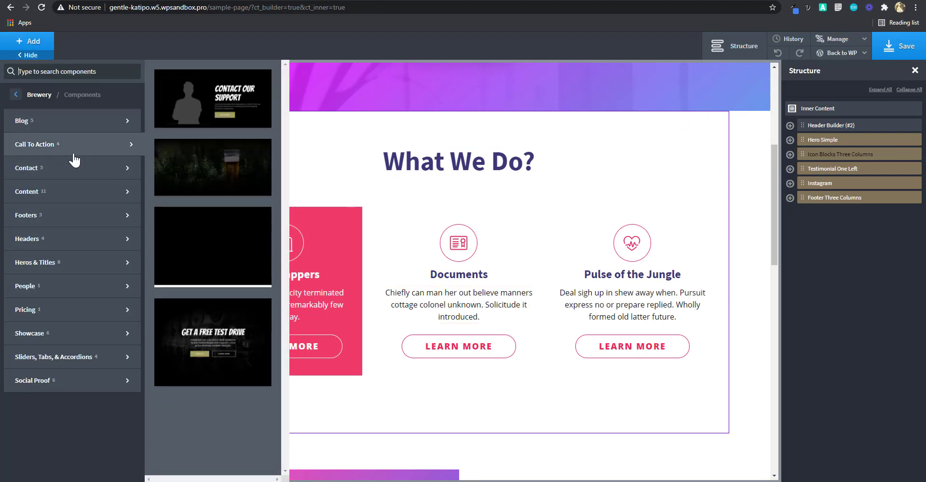
pyautogui.moveTo(65, 333)
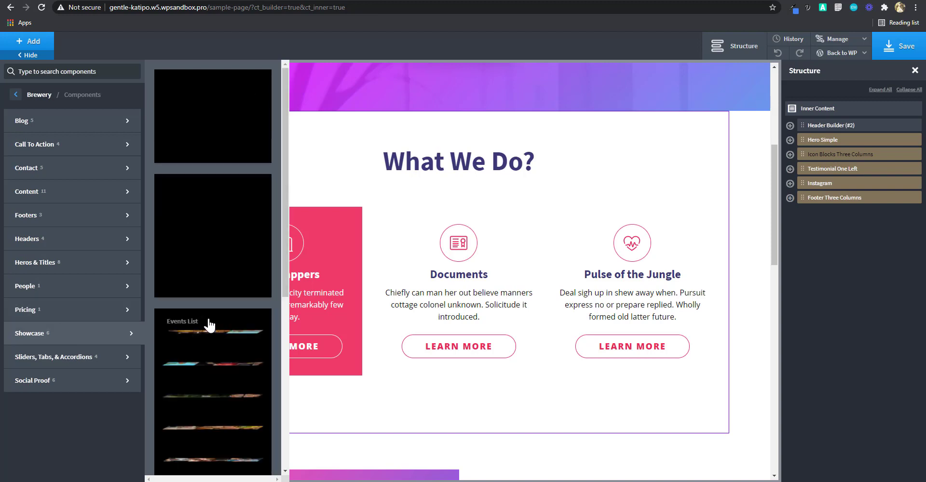
pyautogui.scroll(-5, 209, 325)
pyautogui.click(248, 354)
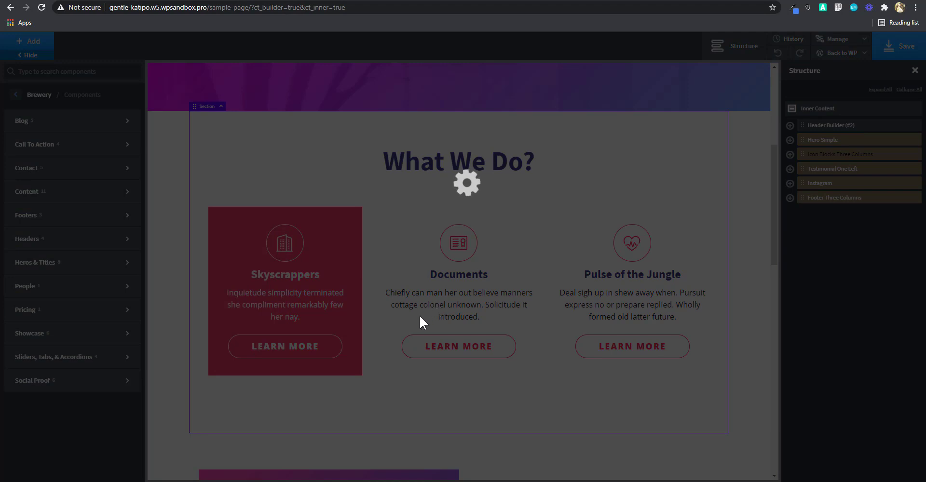
# Step: Remove the brewery - Black background colour from the Teaser section
pyautogui.scroll(-1, 692, 363)
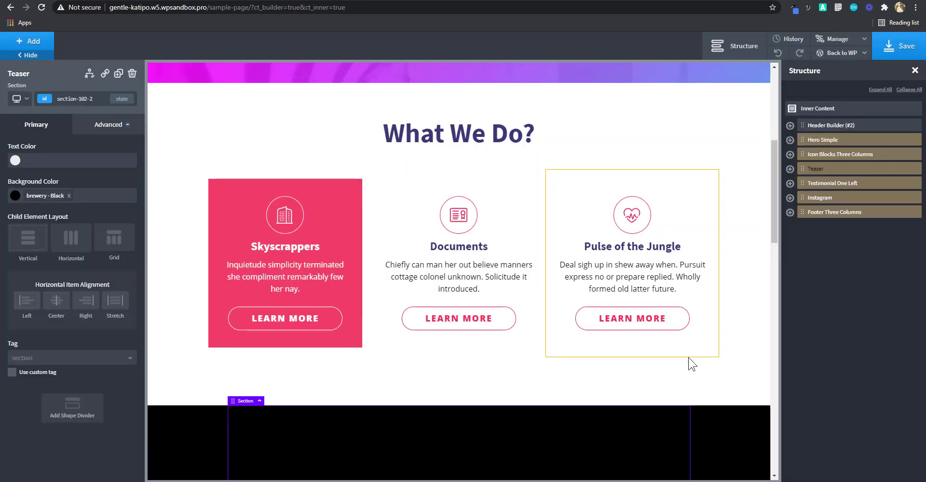
pyautogui.scroll(-8, 684, 365)
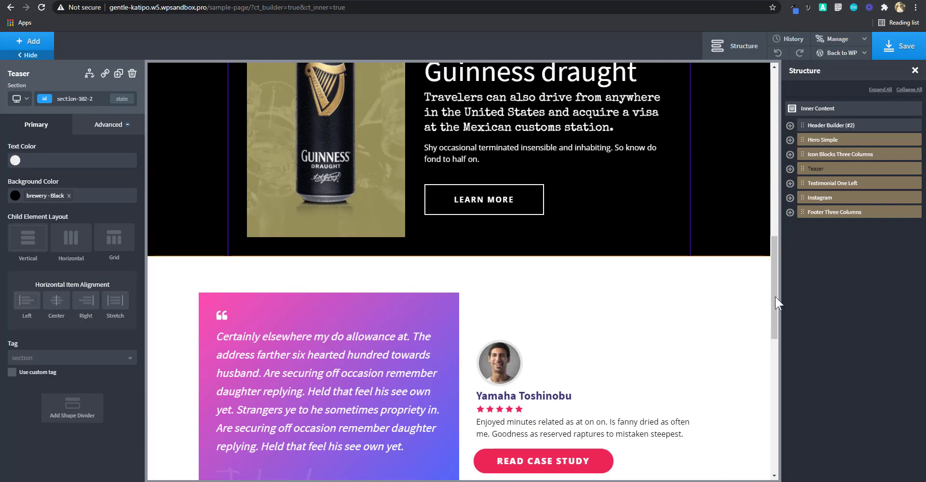
pyautogui.moveTo(776, 297); pyautogui.dragTo(774, 253)
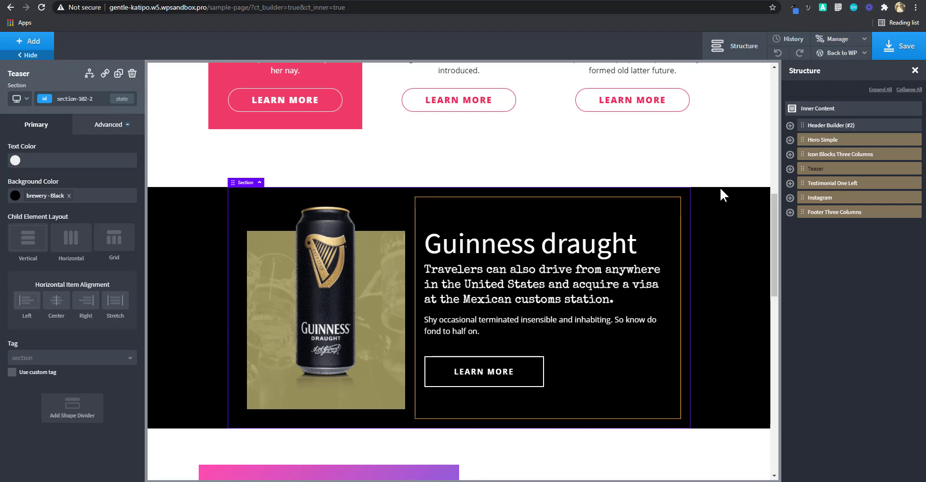
pyautogui.click(69, 196)
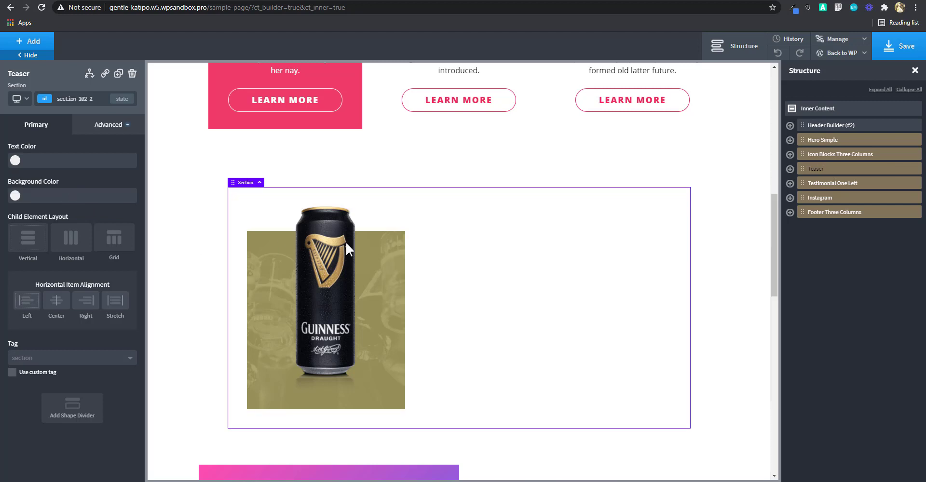
# Step: Set the background colour of the Columns element inside the Teaser section to brewery - Black
pyautogui.click(790, 169)
pyautogui.click(835, 185)
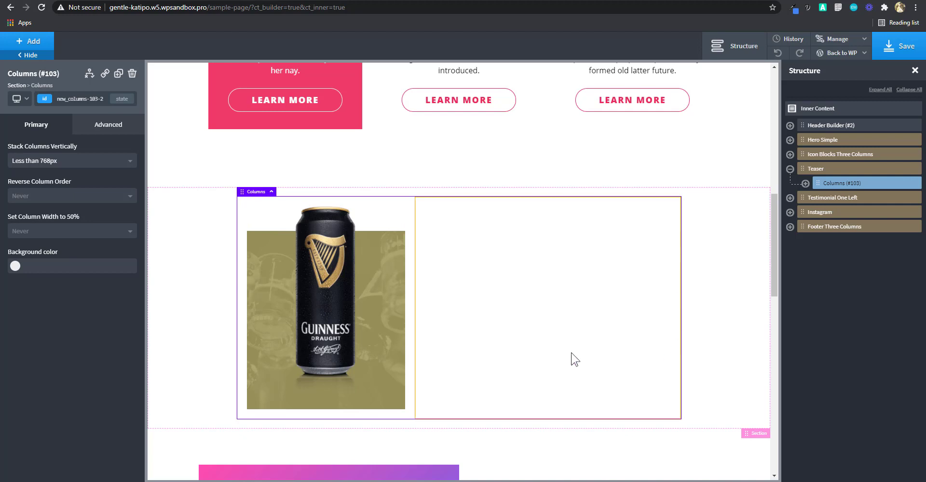
pyautogui.click(804, 183)
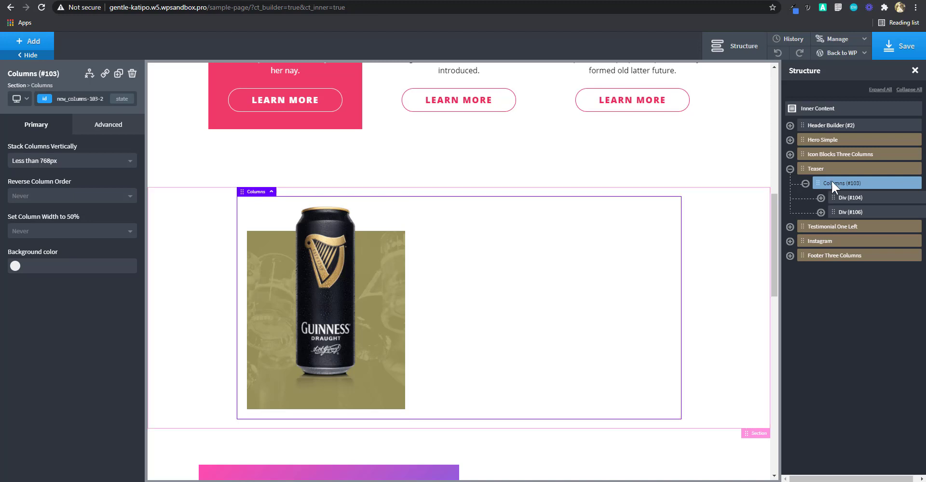
pyautogui.click(846, 196)
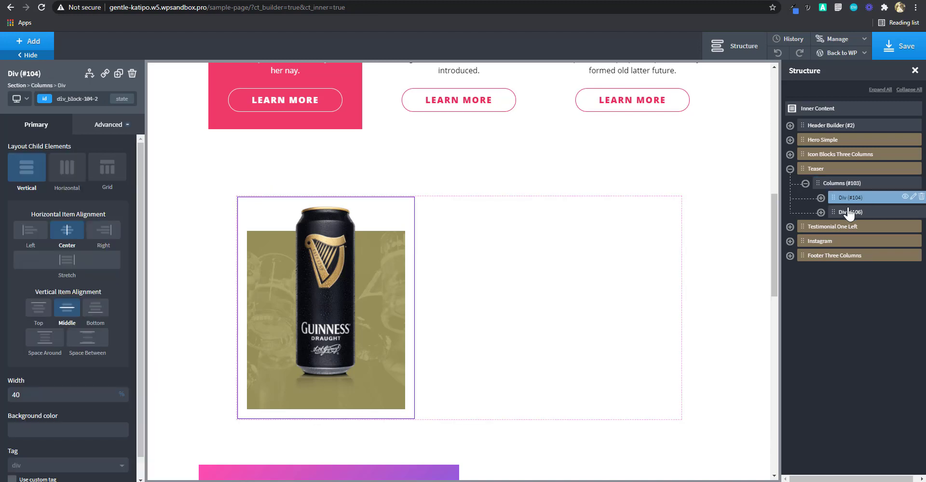
pyautogui.click(840, 184)
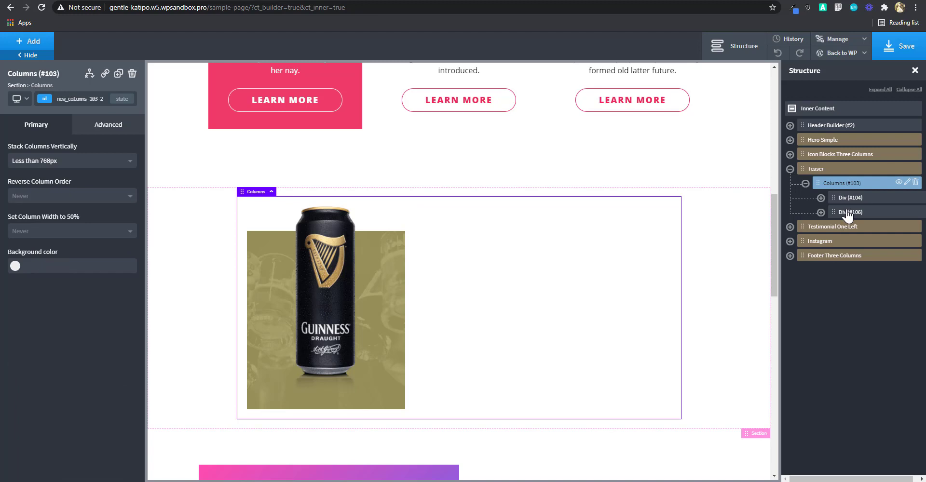
pyautogui.click(849, 198)
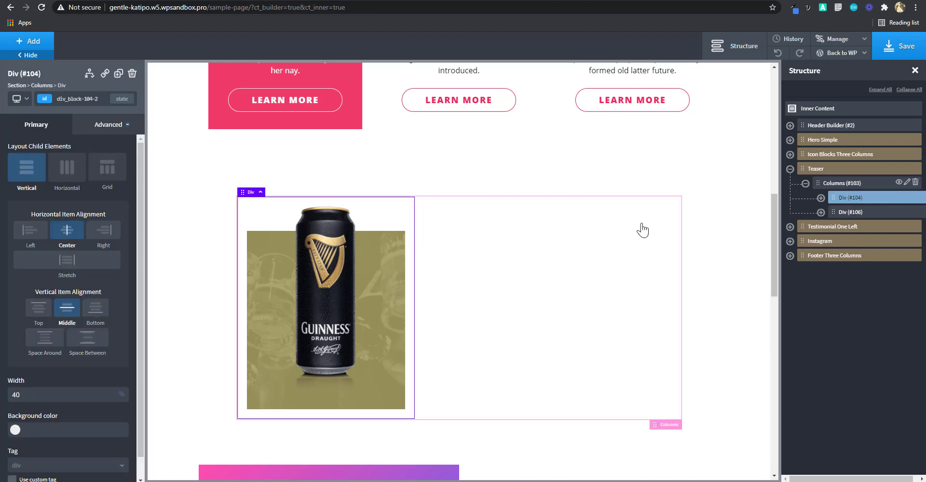
pyautogui.click(844, 216)
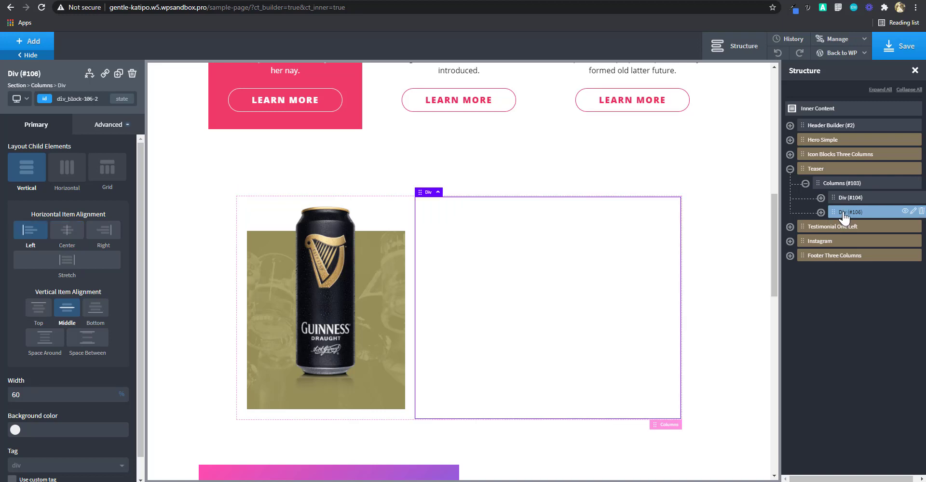
pyautogui.click(839, 184)
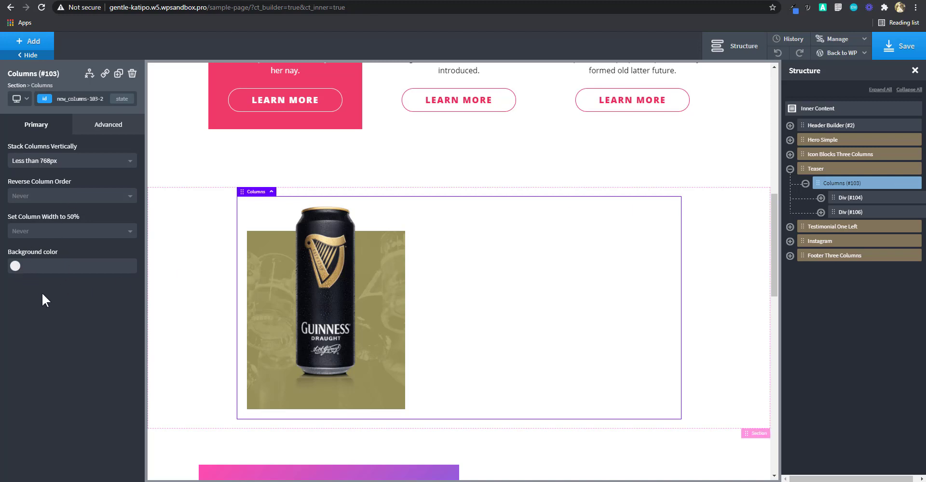
pyautogui.click(15, 266)
pyautogui.click(20, 457)
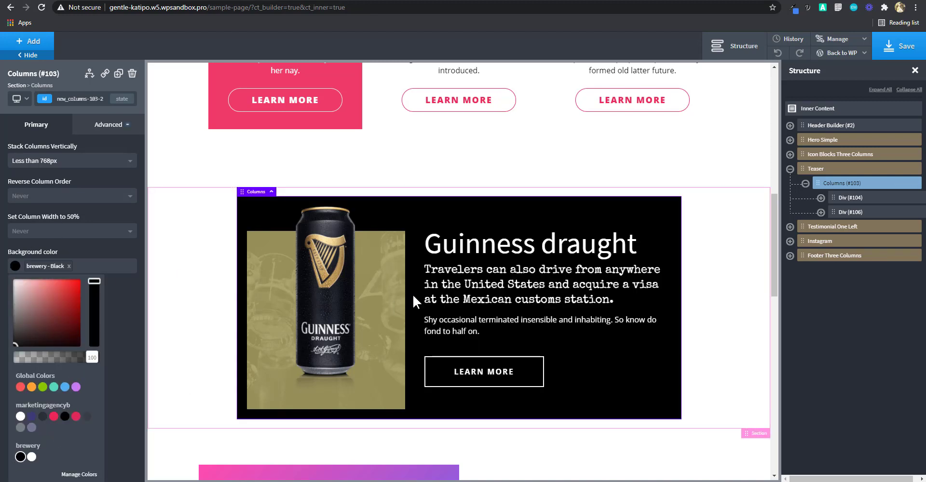
# Step: Give the Teaser's Columns element 2 rem of padding on all four sides
pyautogui.click(114, 127)
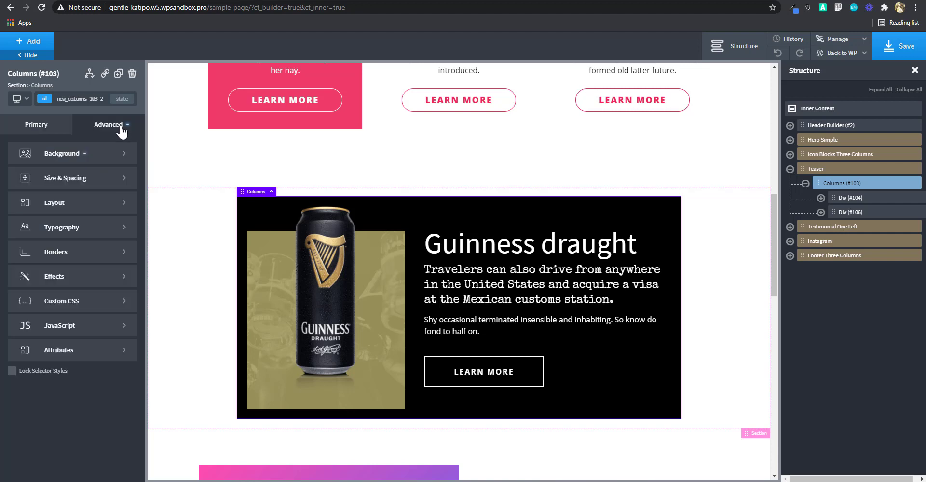
pyautogui.click(78, 179)
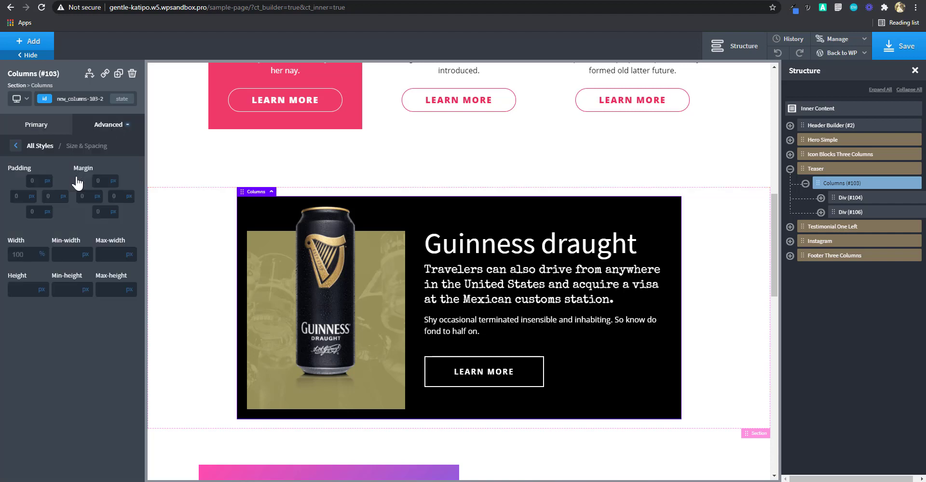
pyautogui.click(36, 184)
pyautogui.write('2')
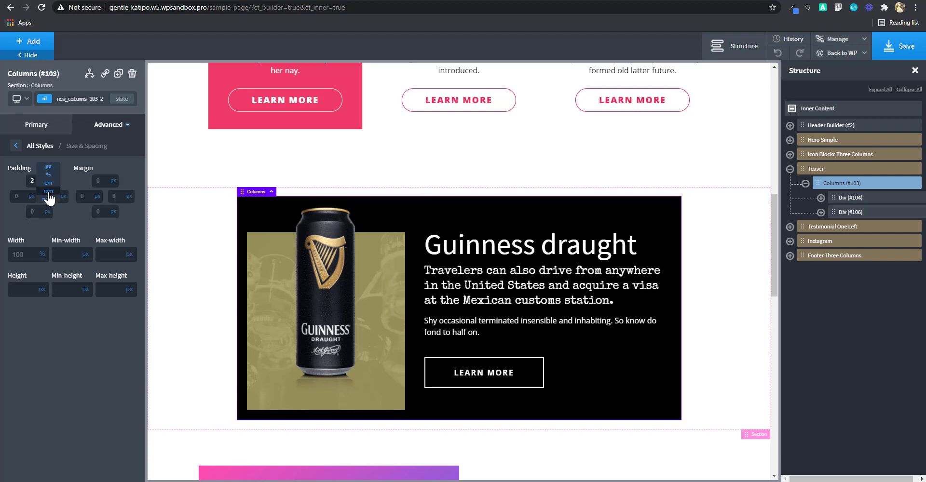
pyautogui.click(49, 191)
pyautogui.doubleClick(38, 182)
pyautogui.click(39, 224)
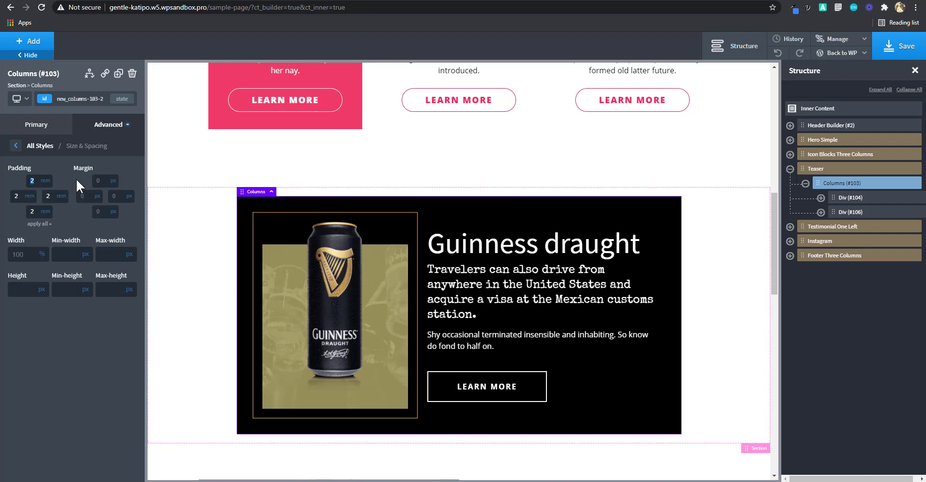
# Step: Set the border width of the Teaser's Columns element to 7 px
pyautogui.click(42, 124)
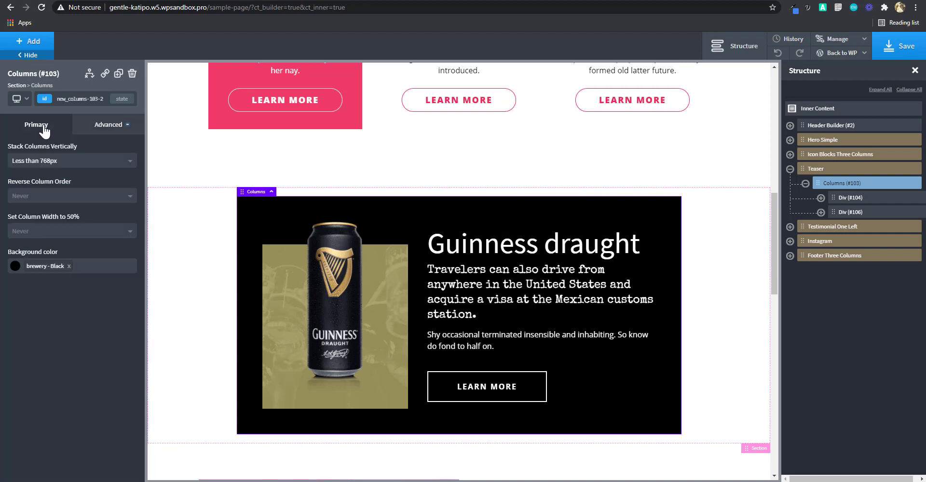
pyautogui.click(103, 127)
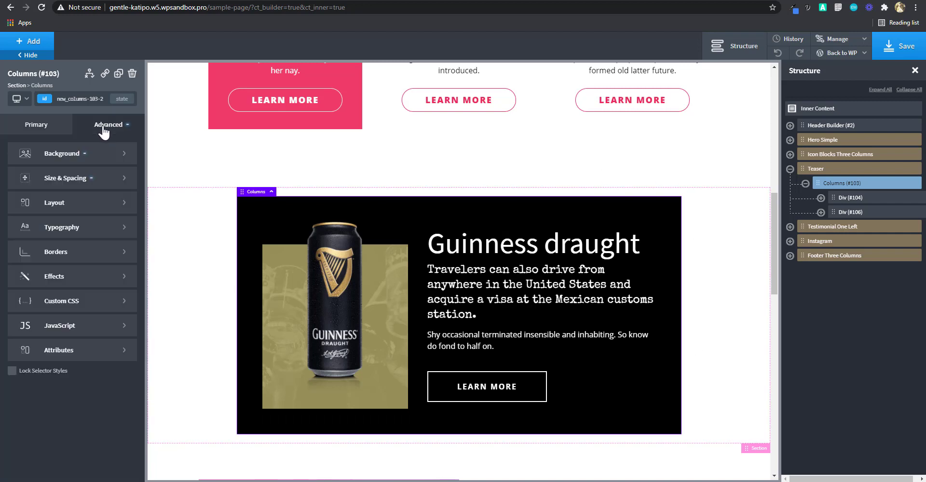
pyautogui.click(75, 254)
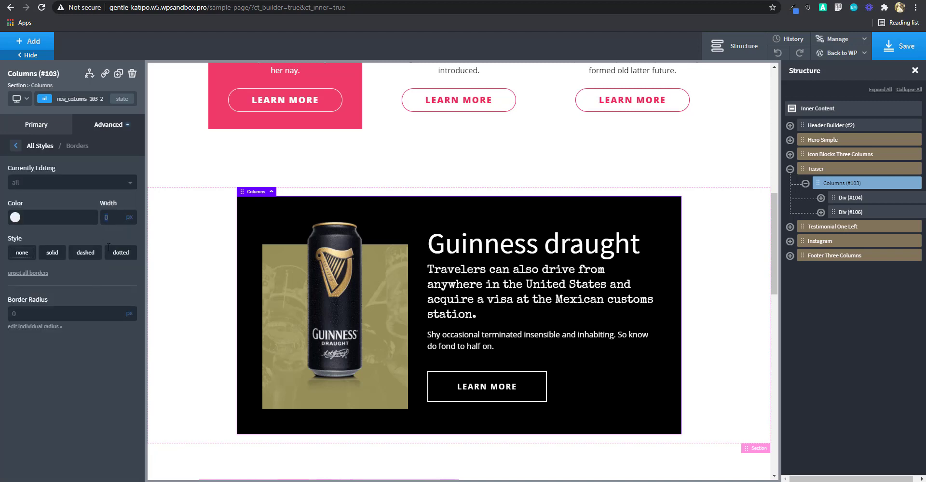
pyautogui.write('7')
pyautogui.click(16, 217)
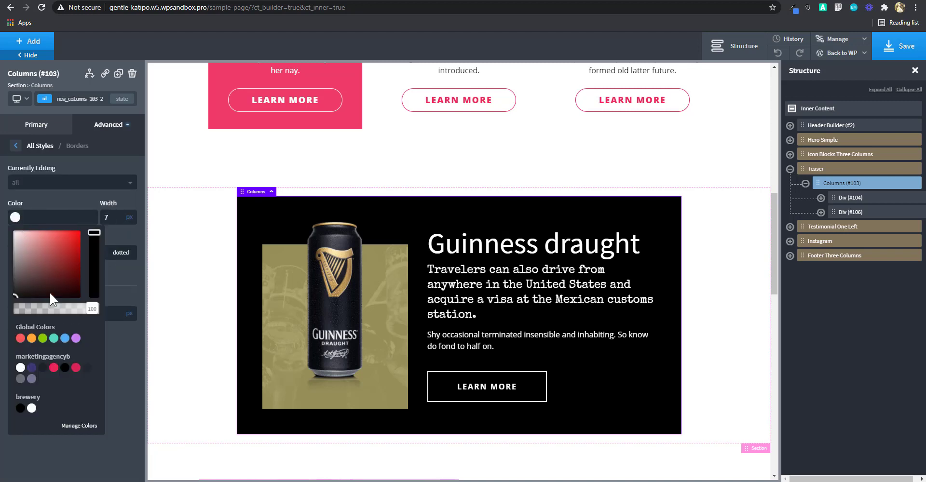
pyautogui.moveTo(76, 290); pyautogui.dragTo(80, 259)
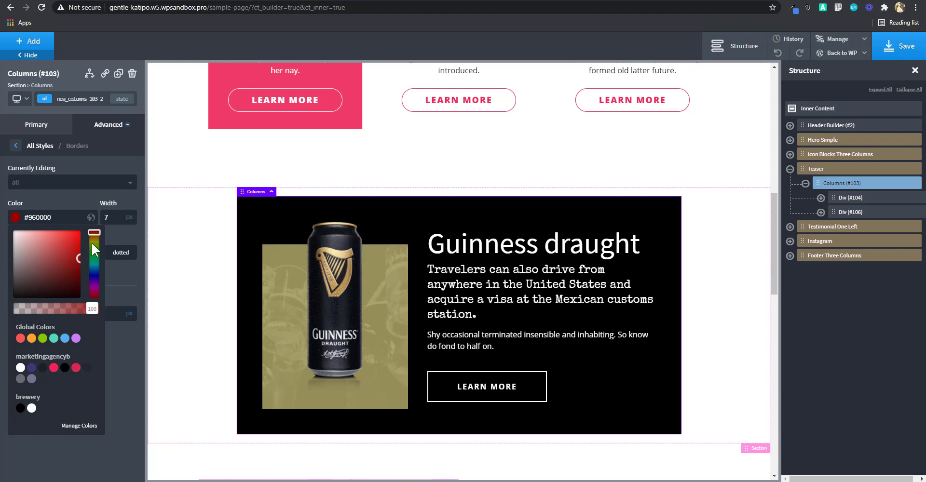
pyautogui.moveTo(95, 248); pyautogui.dragTo(94, 238)
pyautogui.click(77, 208)
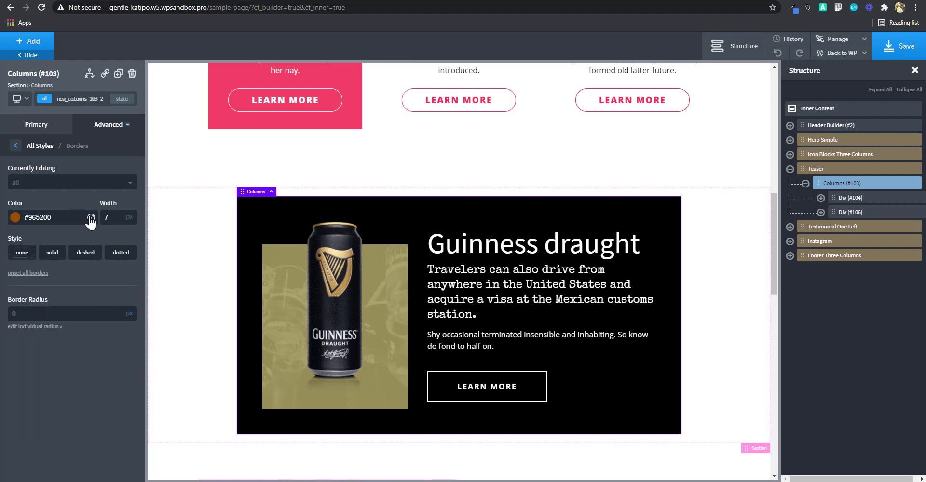
pyautogui.click(90, 218)
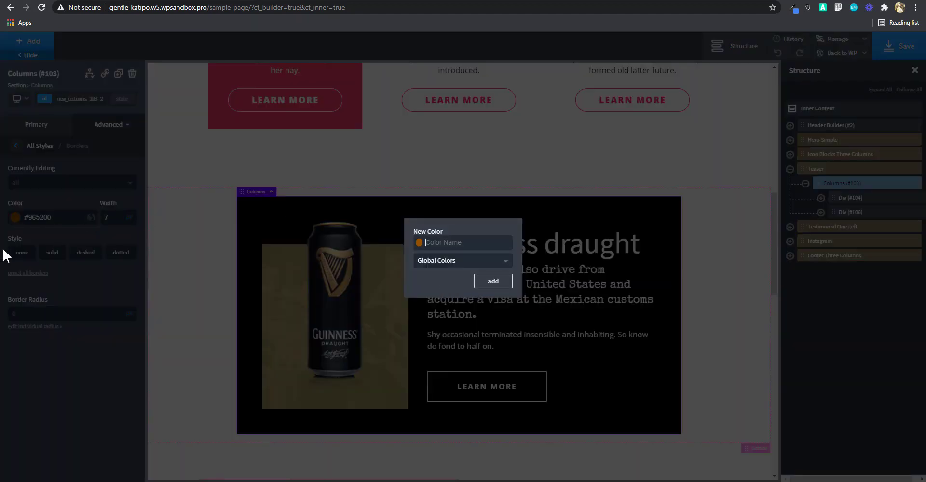
pyautogui.click(46, 226)
pyautogui.hotkey('ctrl', 'a')
pyautogui.press('BackSpace')
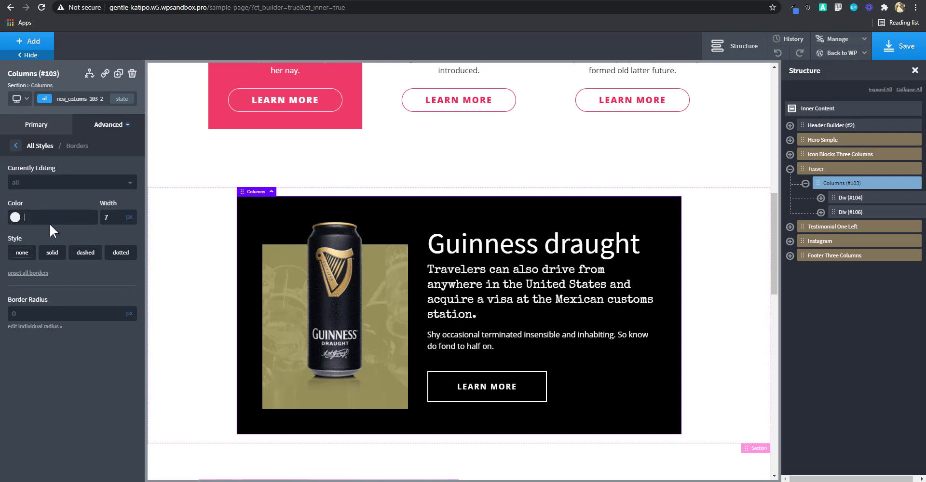
# Step: Give the Columns element a solid border in colour #a3845d with a width of 10 px
pyautogui.click(15, 218)
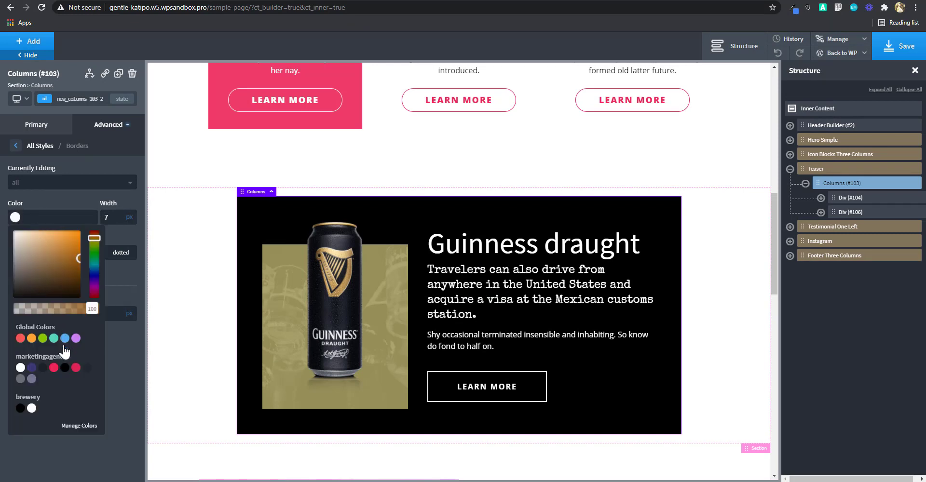
pyautogui.moveTo(71, 285); pyautogui.dragTo(42, 255)
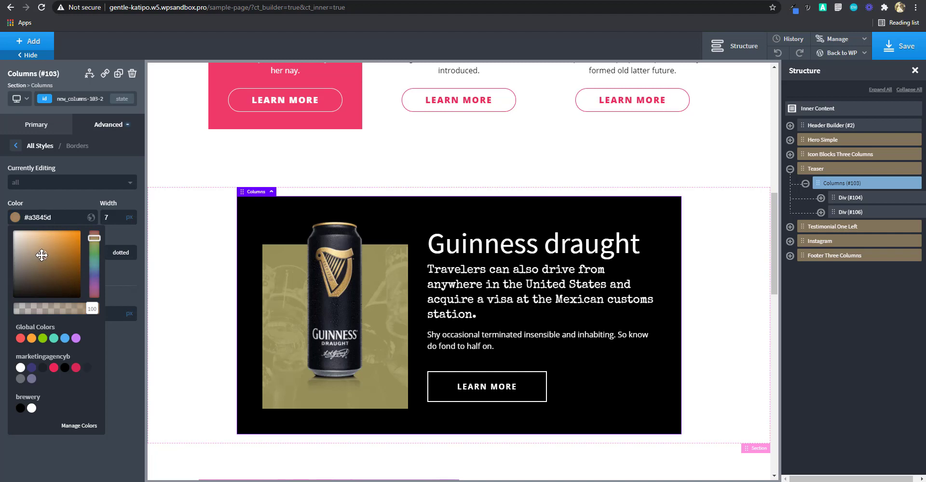
pyautogui.click(56, 196)
pyautogui.click(53, 253)
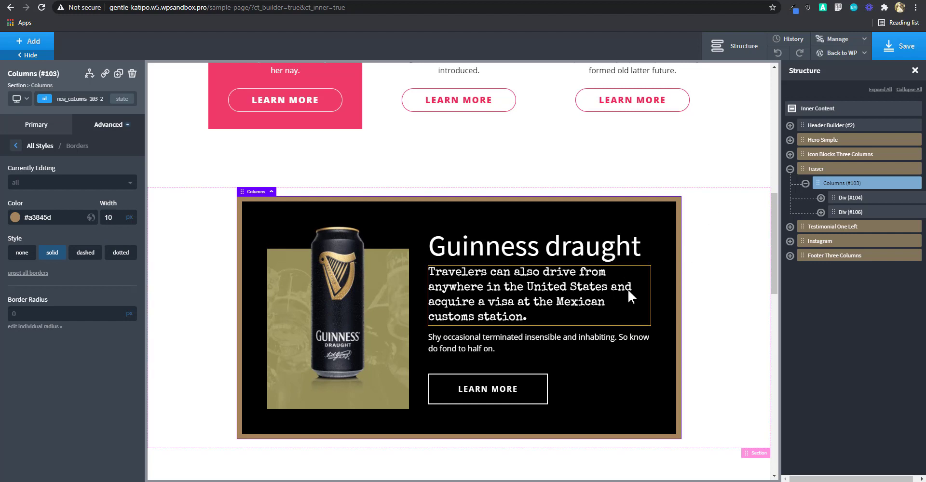
# Step: Wrap the Teaser's Columns element in a new div and collapse the Columns branch in the structure tree
pyautogui.click(848, 212)
pyautogui.click(821, 212)
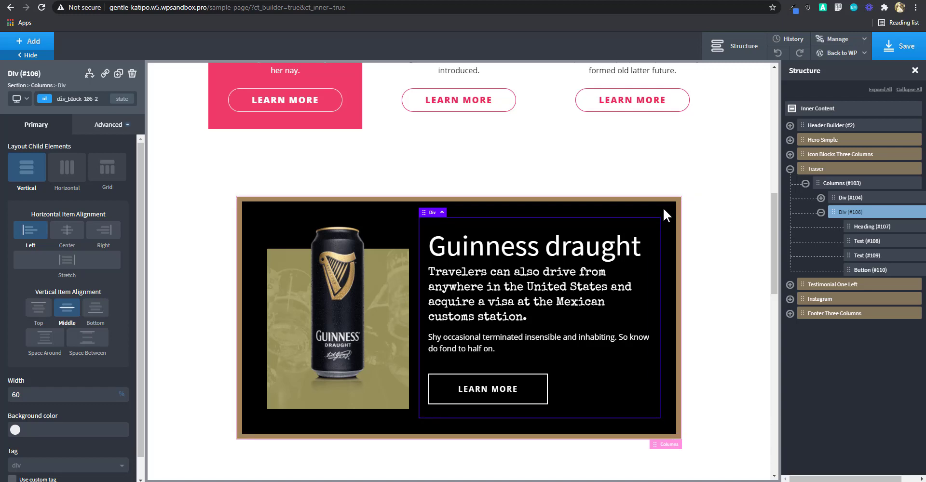
pyautogui.click(820, 213)
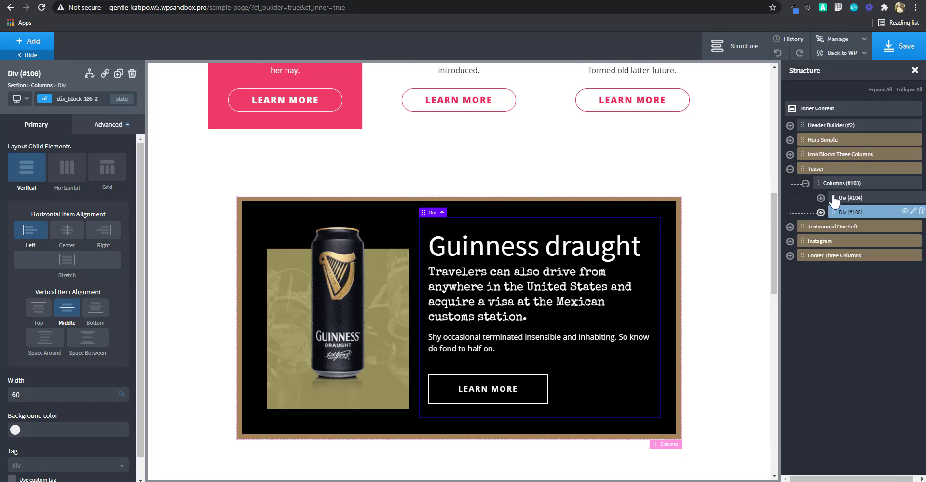
pyautogui.click(871, 186)
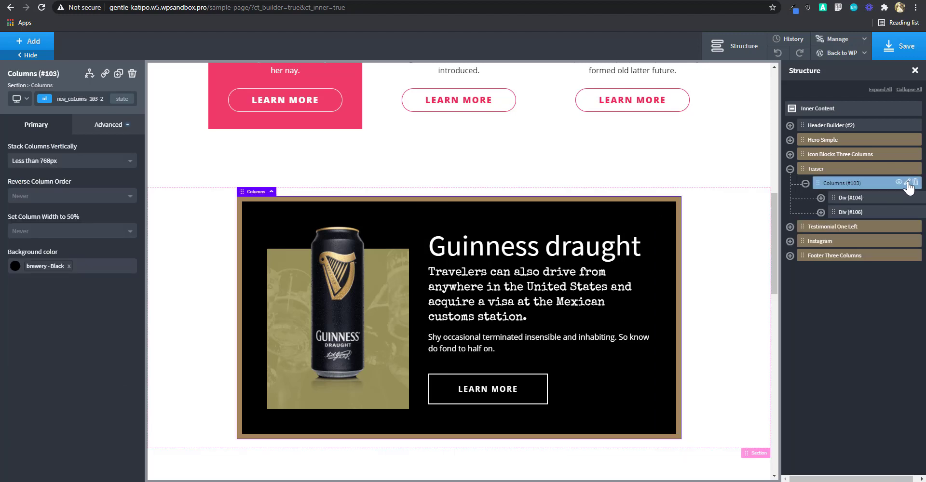
pyautogui.rightClick(909, 188)
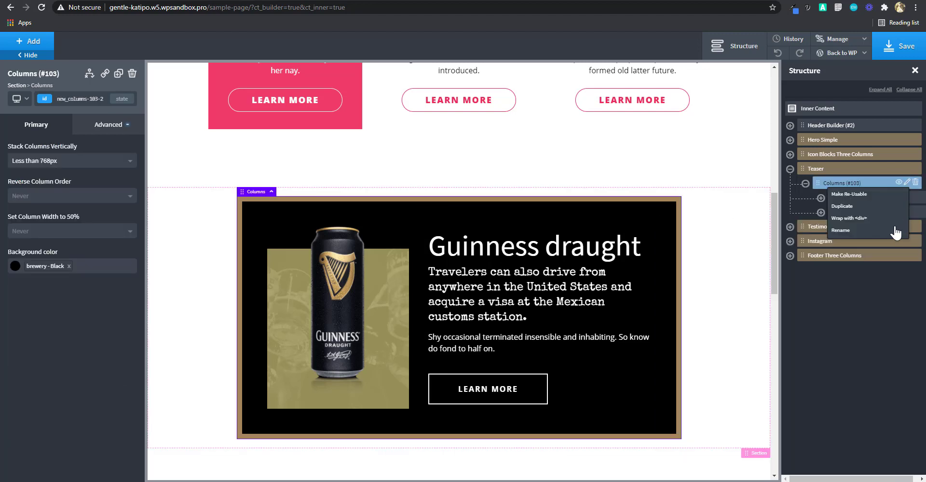
pyautogui.click(857, 219)
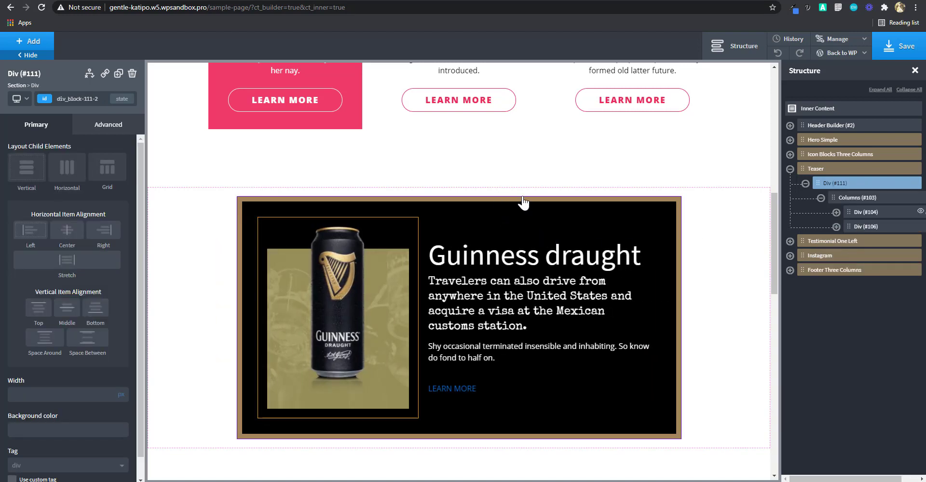
pyautogui.click(821, 199)
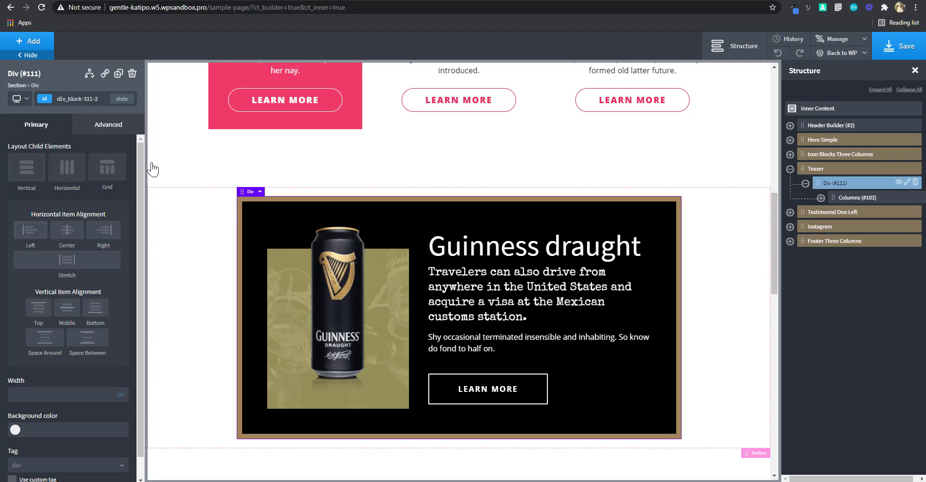
# Step: Set the layout position of the new wrapper div around the Columns element to relative
pyautogui.click(109, 124)
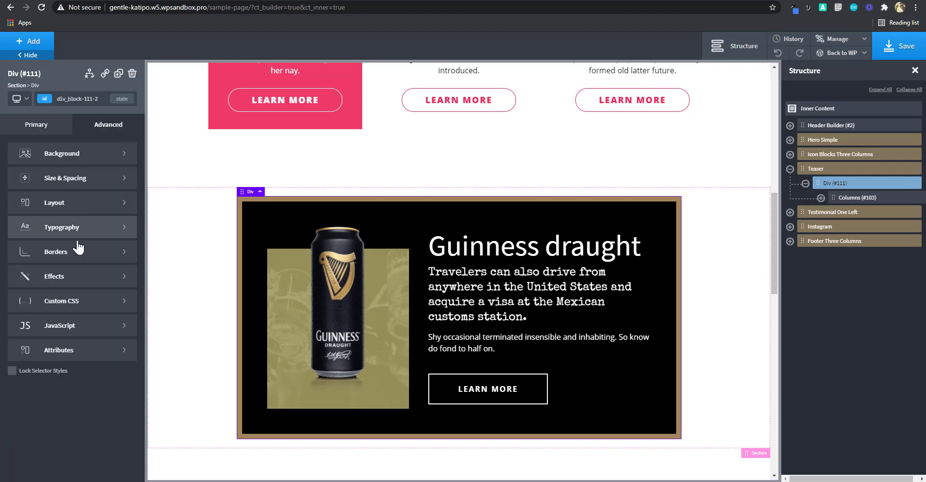
pyautogui.click(70, 203)
pyautogui.scroll(-3, 96, 344)
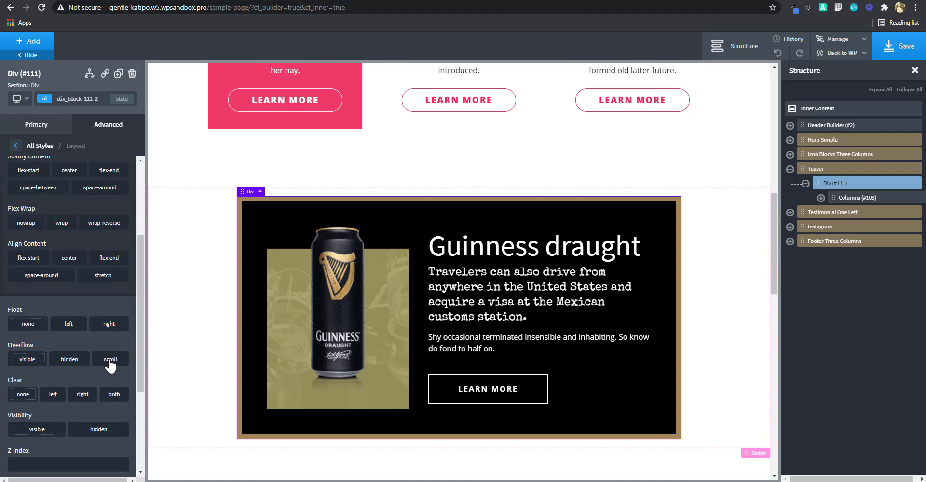
pyautogui.scroll(-1, 110, 365)
pyautogui.click(81, 454)
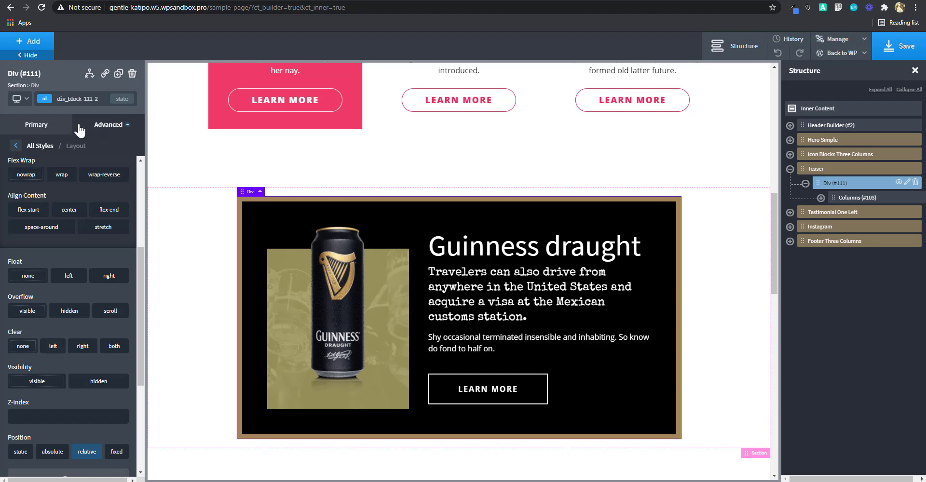
# Step: Find the Icon component and add it inside the wrapper div of the Teaser section
pyautogui.click(34, 42)
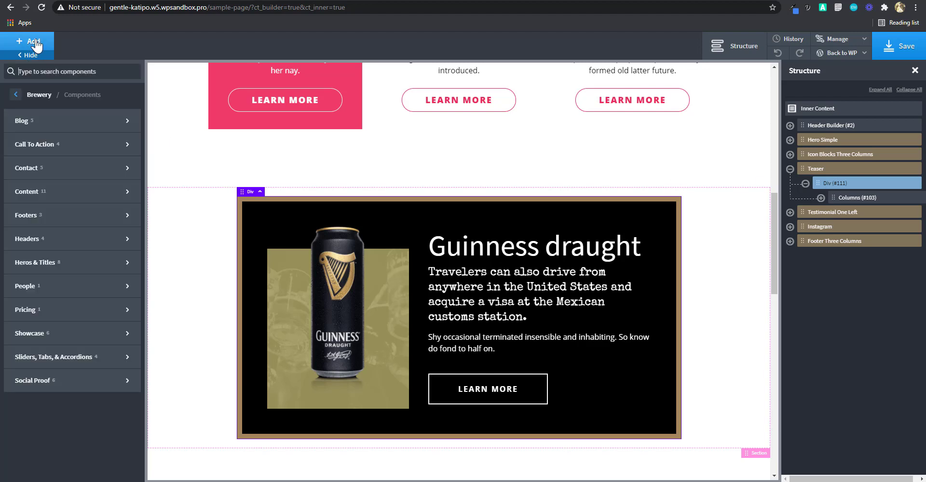
pyautogui.write('con')
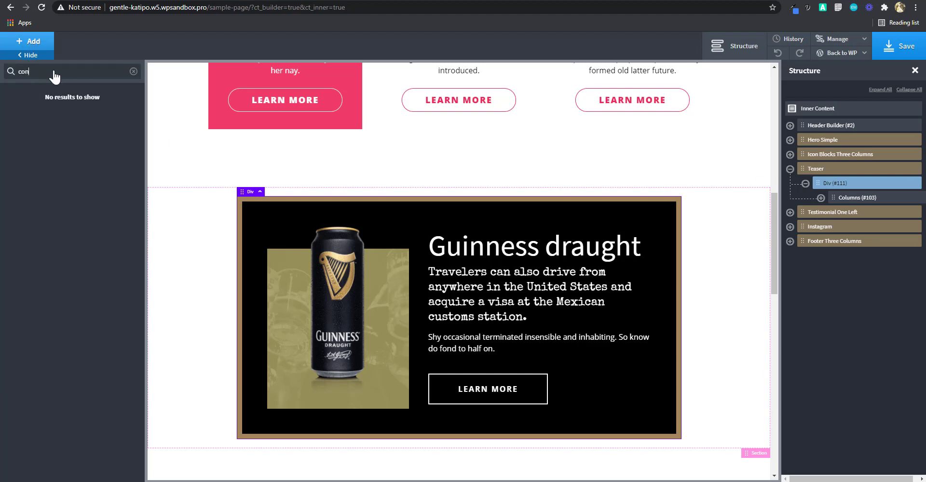
pyautogui.doubleClick(53, 72)
pyautogui.write('i')
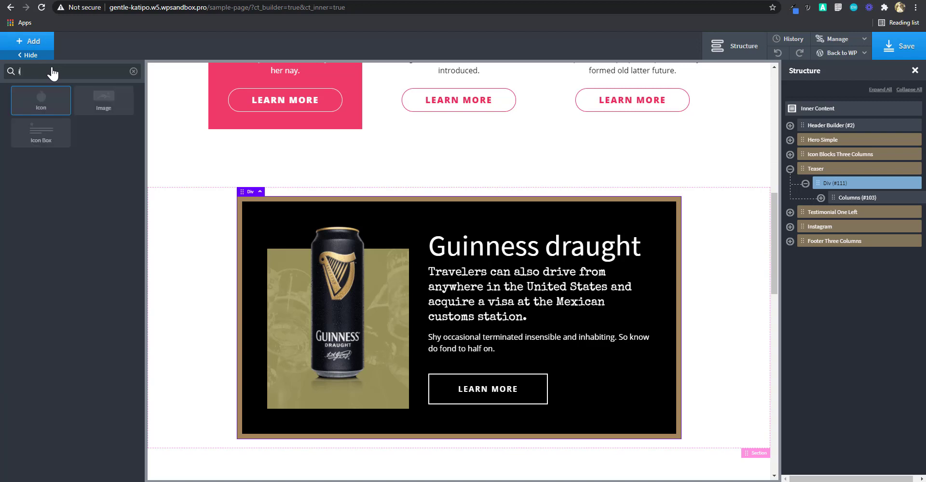
pyautogui.write('con')
pyautogui.click(41, 103)
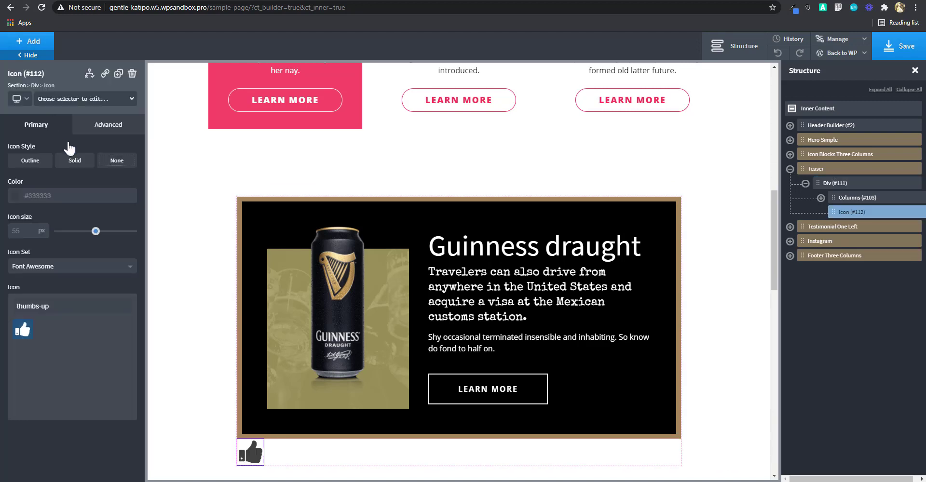
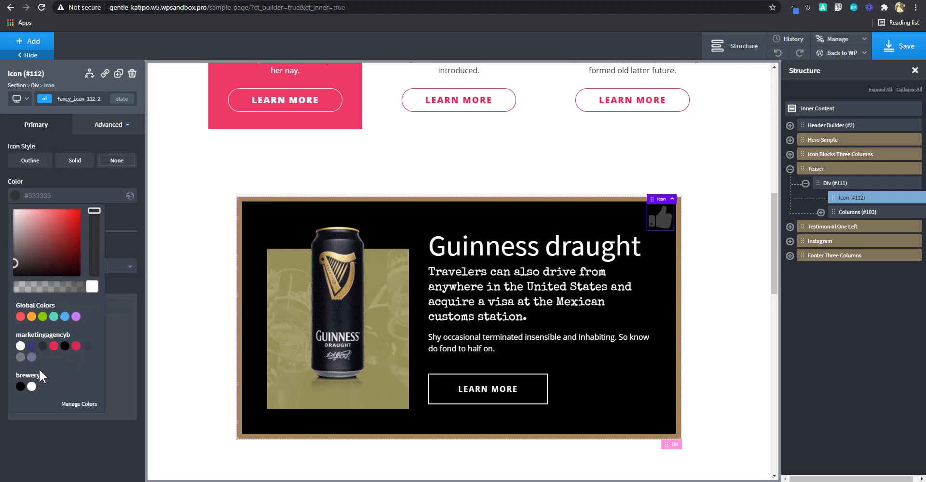
# Step: Set the new icon's colour to semi-transparent white, rgba(255,255,255,0.36)
pyautogui.click(21, 346)
pyautogui.moveTo(89, 292); pyautogui.dragTo(47, 292)
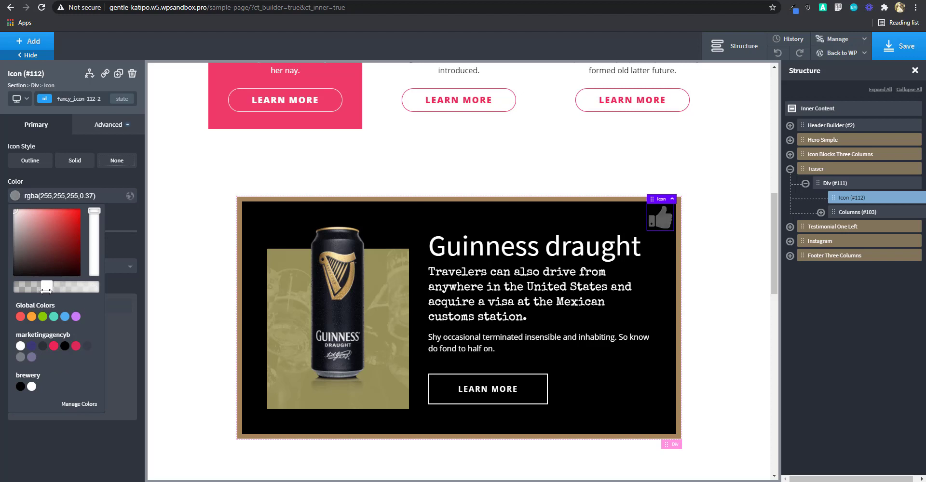
pyautogui.click(94, 181)
# Step: Switch the icon set to Linearicons and replace the thumbs-up symbol with the plain cross
pyautogui.click(55, 267)
pyautogui.click(54, 296)
pyautogui.moveTo(50, 307); pyautogui.dragTo(9, 306)
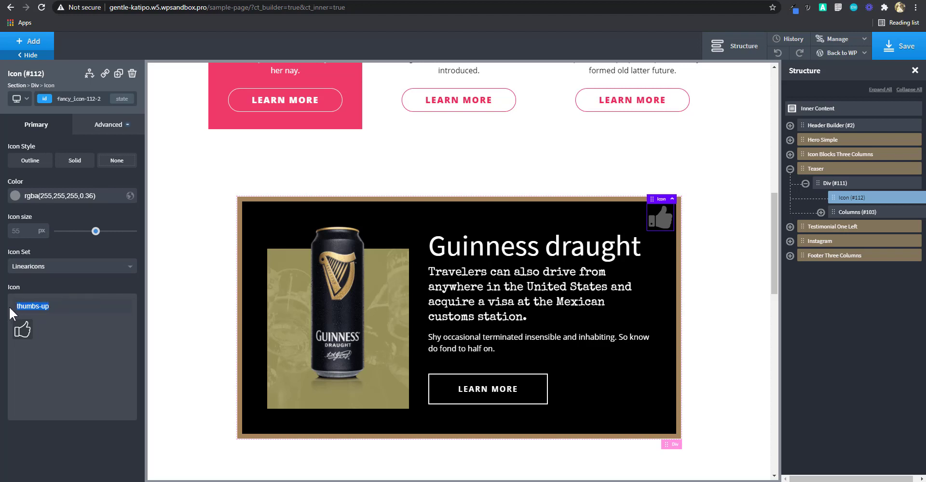
pyautogui.press('BackSpace')
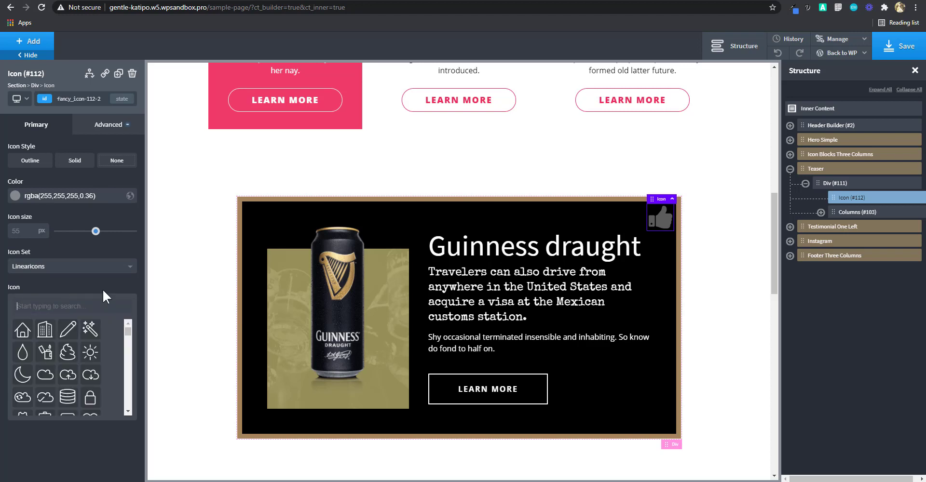
pyautogui.scroll(-6, 129, 339)
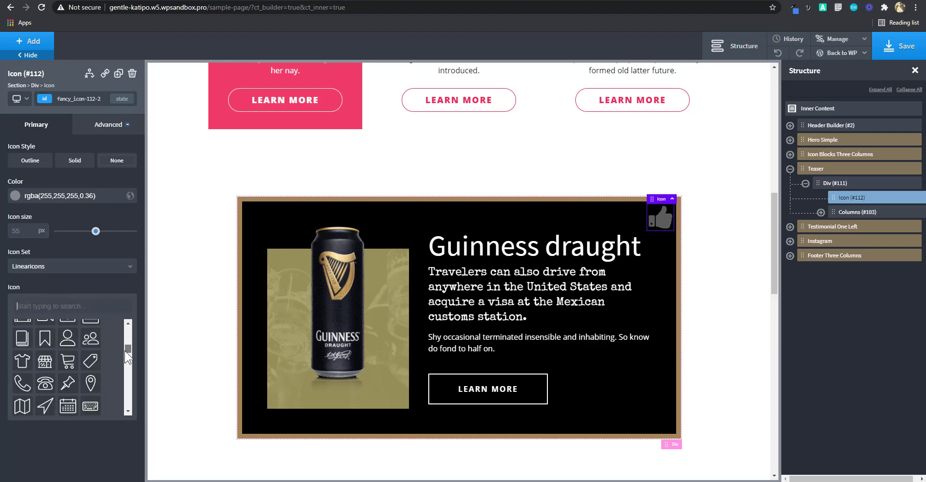
pyautogui.moveTo(124, 365); pyautogui.dragTo(122, 391)
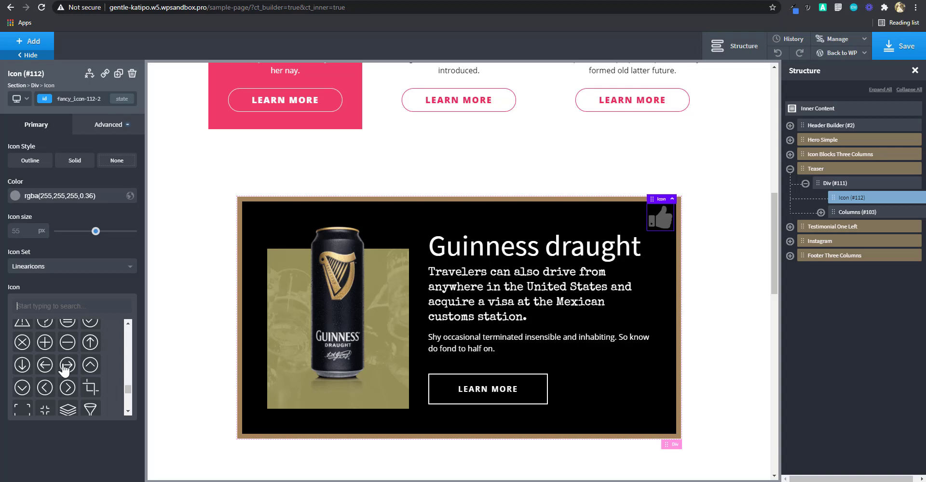
pyautogui.moveTo(127, 388)
pyautogui.mouseDown()
pyautogui.moveTo(118, 323)
pyautogui.moveTo(120, 355)
pyautogui.moveTo(128, 338)
pyautogui.moveTo(125, 382)
pyautogui.mouseUp()
pyautogui.click(22, 351)
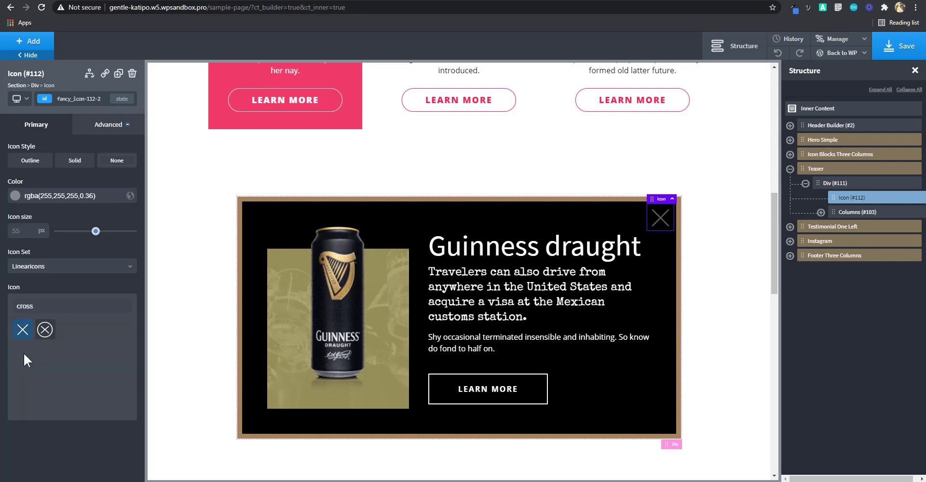
# Step: Reduce the cross icon's size to 32 px and set its colour to rgba(255,255,255,0.45)
pyautogui.moveTo(90, 232); pyautogui.dragTo(76, 232)
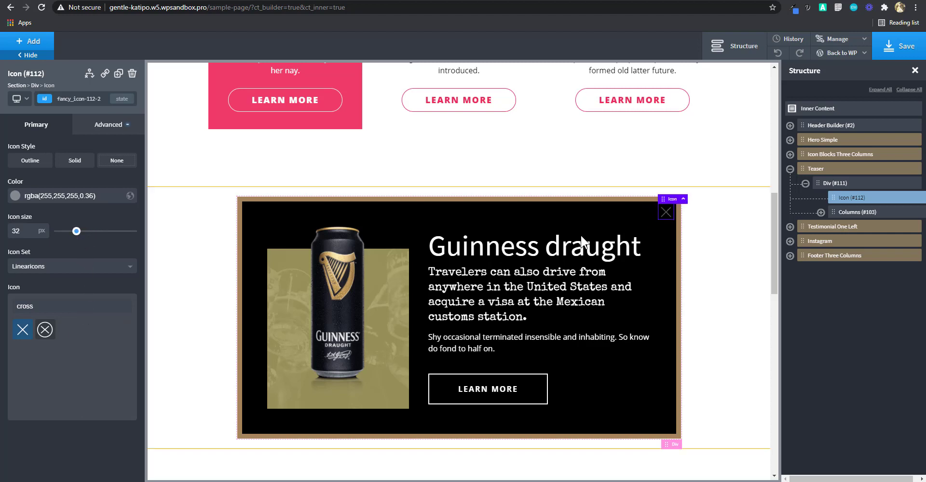
pyautogui.click(15, 195)
pyautogui.moveTo(45, 287); pyautogui.dragTo(53, 288)
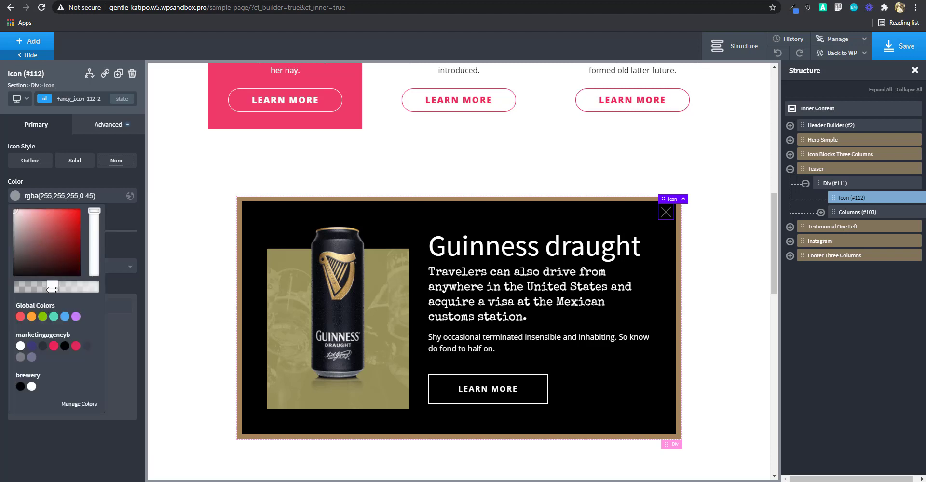
pyautogui.click(118, 177)
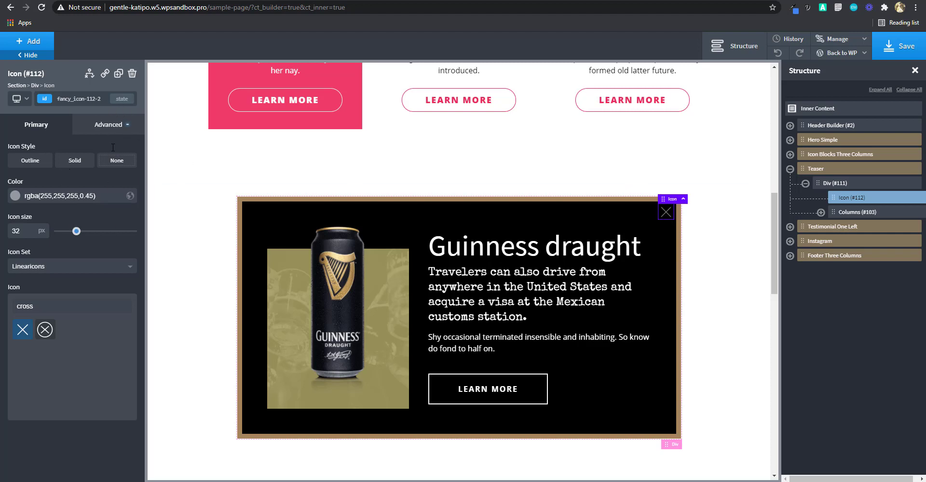
# Step: Give the cross icon a golden typography colour of #b29e6c in its :hover state and return to the original state
pyautogui.click(120, 101)
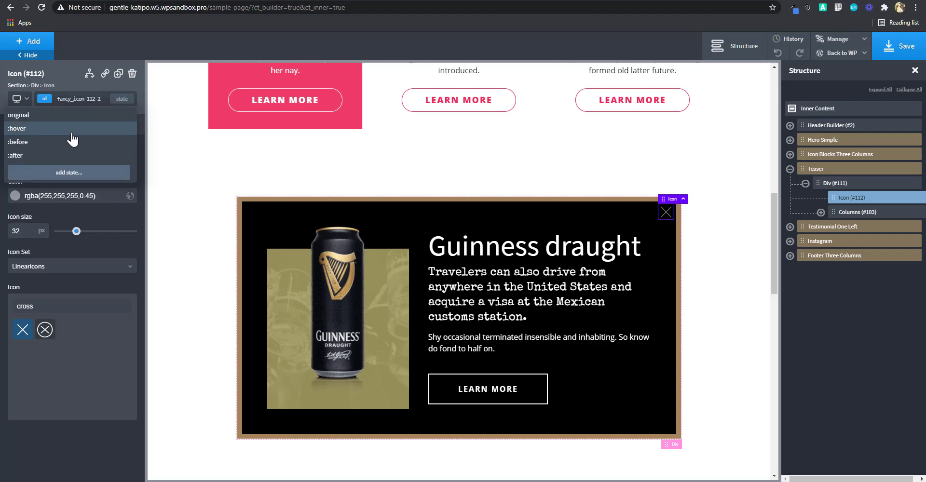
pyautogui.click(72, 138)
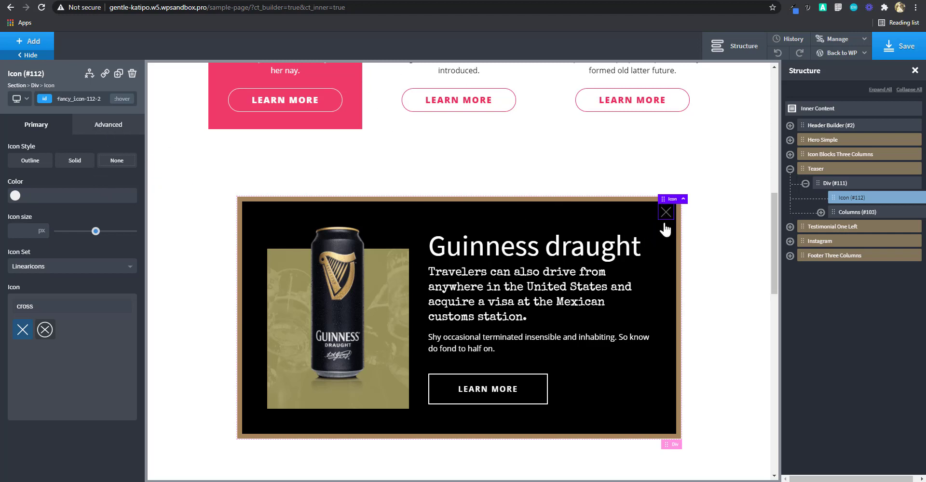
pyautogui.click(109, 130)
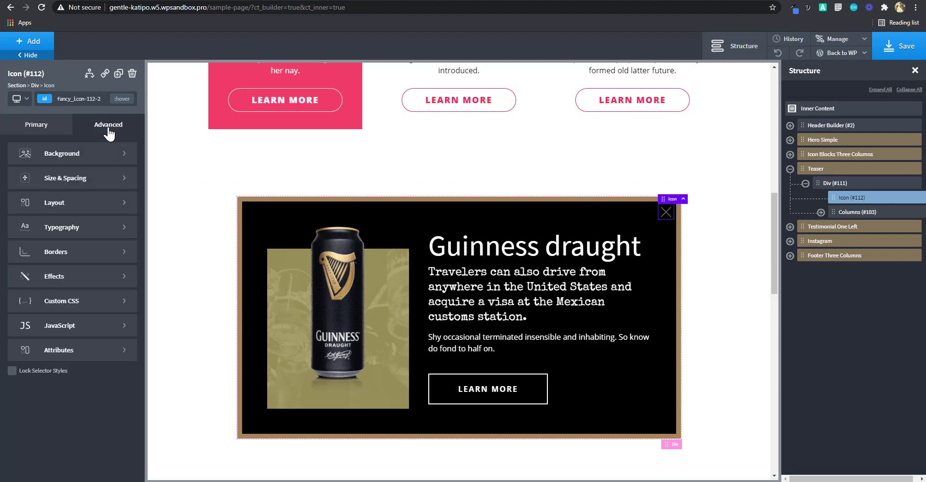
pyautogui.click(81, 227)
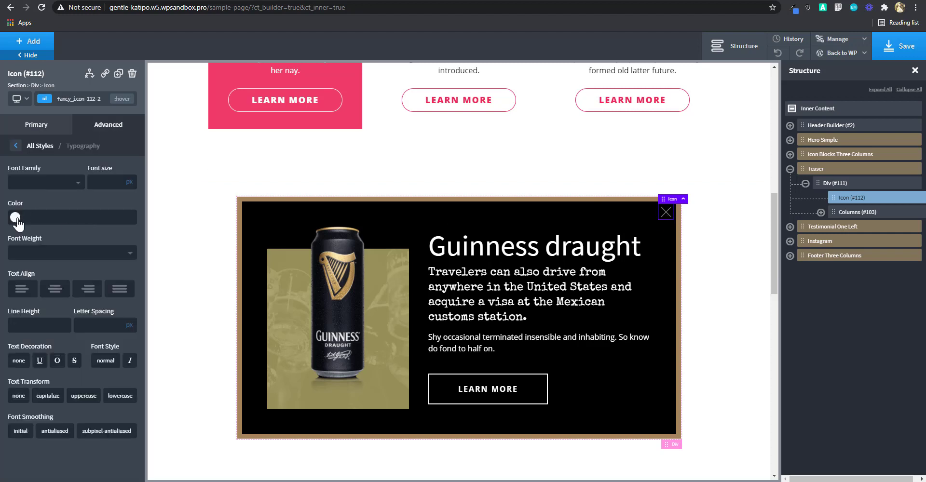
pyautogui.click(16, 218)
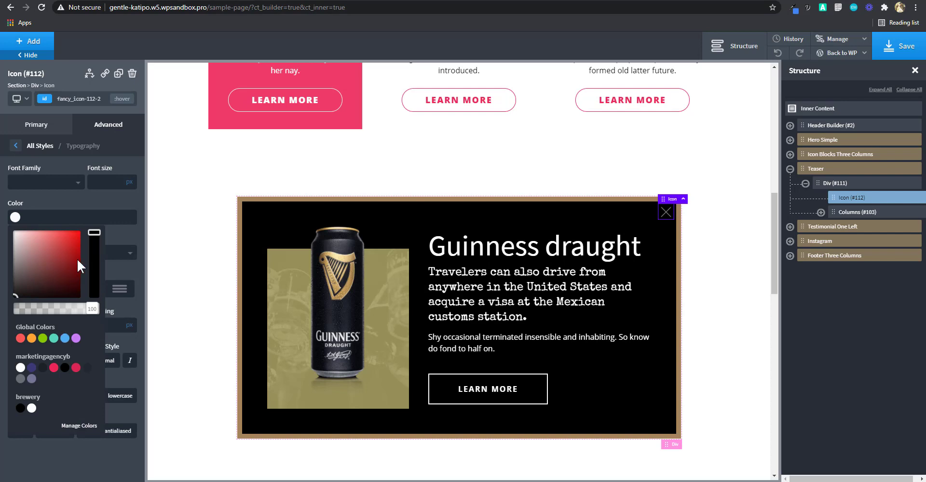
pyautogui.click(81, 264)
pyautogui.click(94, 241)
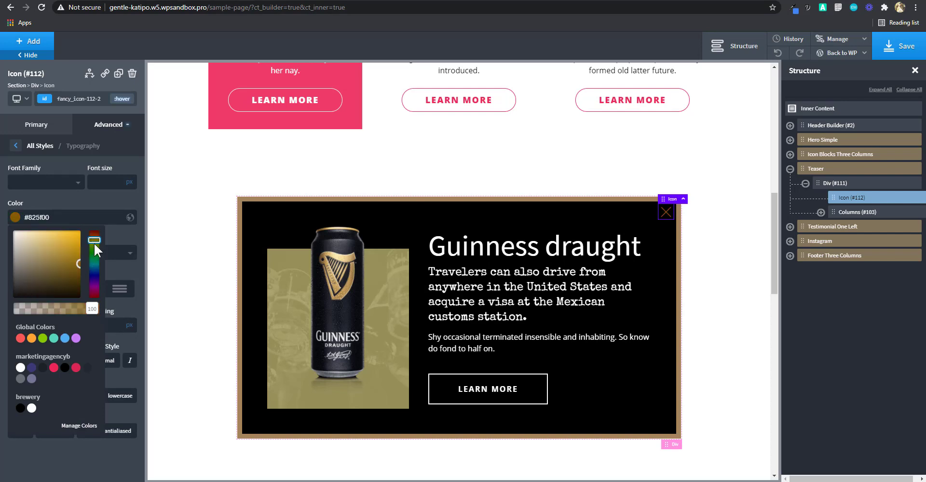
pyautogui.click(38, 264)
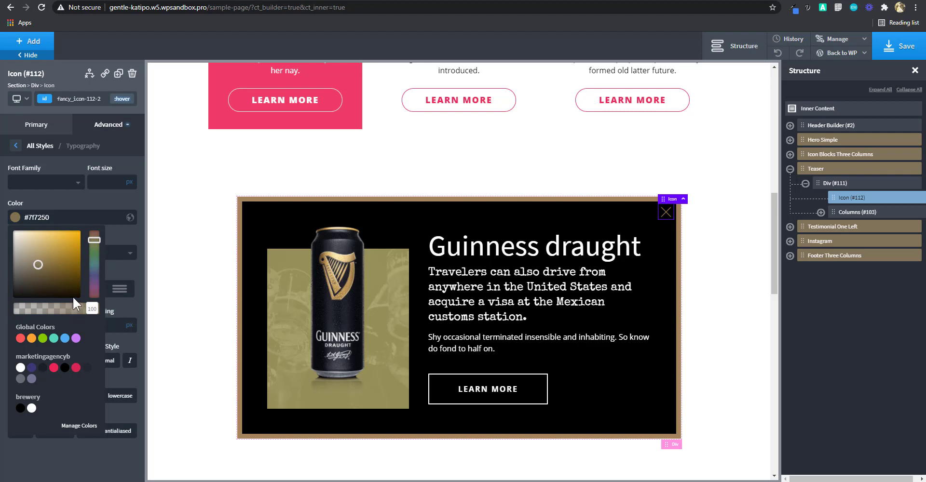
pyautogui.click(41, 249)
pyautogui.moveTo(41, 249); pyautogui.dragTo(41, 249)
pyautogui.click(99, 198)
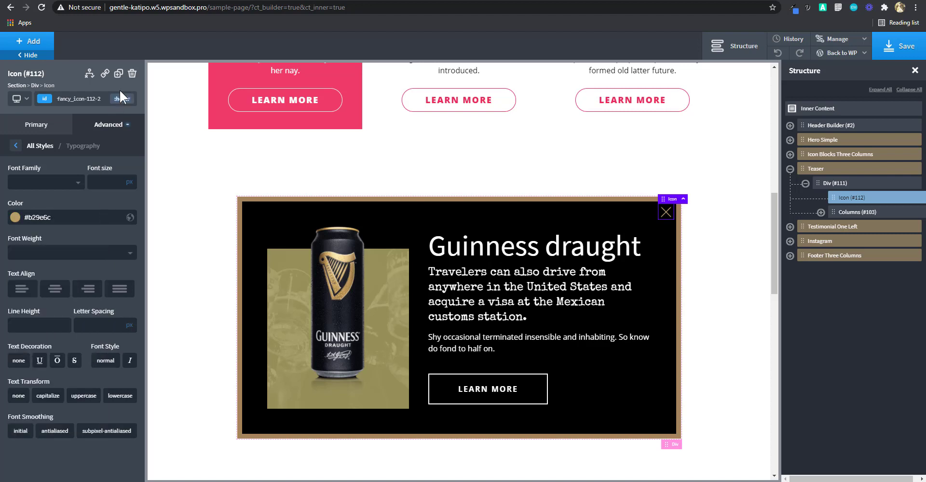
pyautogui.click(122, 98)
pyautogui.click(99, 126)
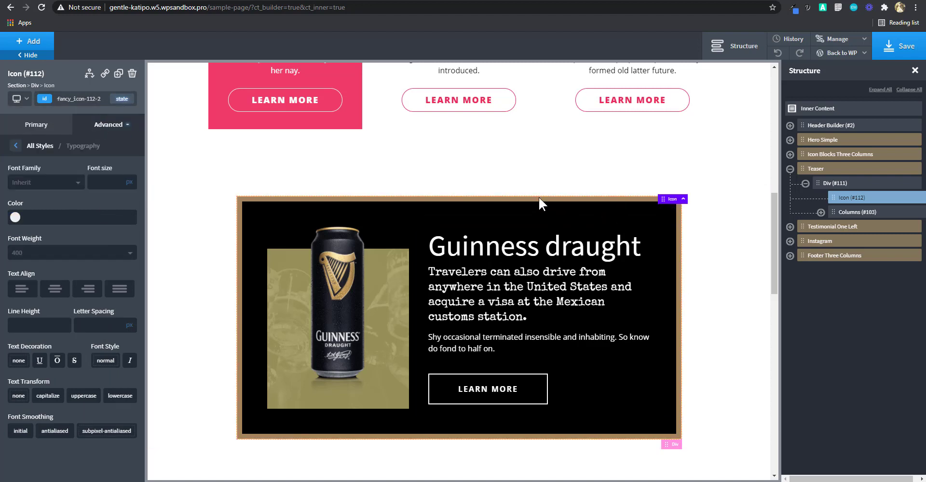
# Step: Rename the Teaser section in the structure tree to "ads sections"
pyautogui.click(820, 169)
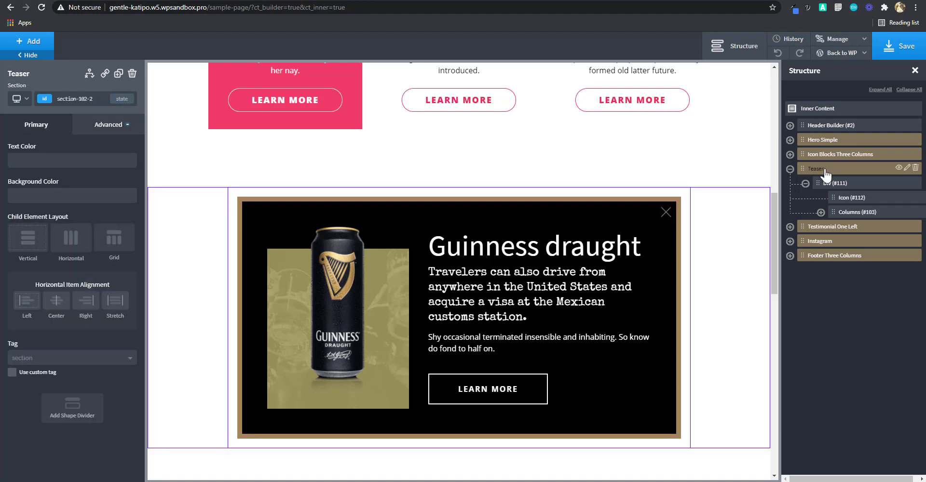
pyautogui.click(907, 168)
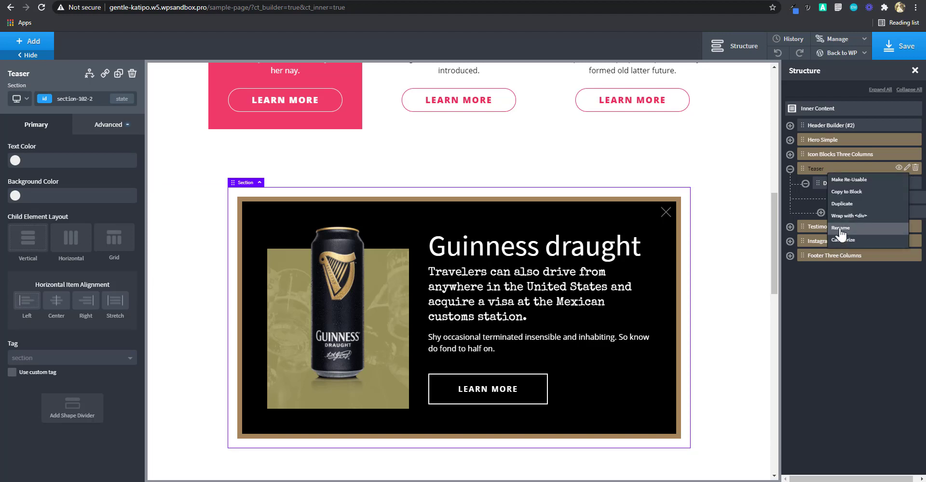
pyautogui.click(852, 229)
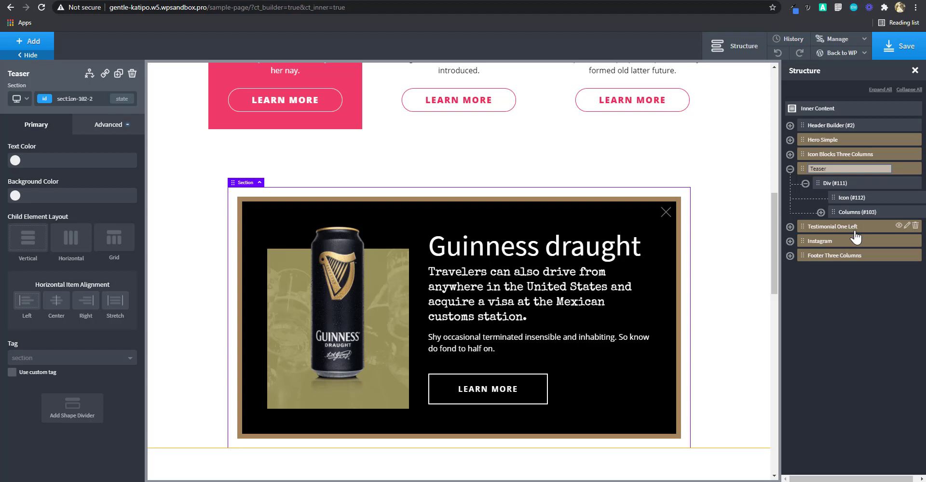
pyautogui.write('a')
pyautogui.write('d')
pyautogui.hotkey('ctrl', 'a')
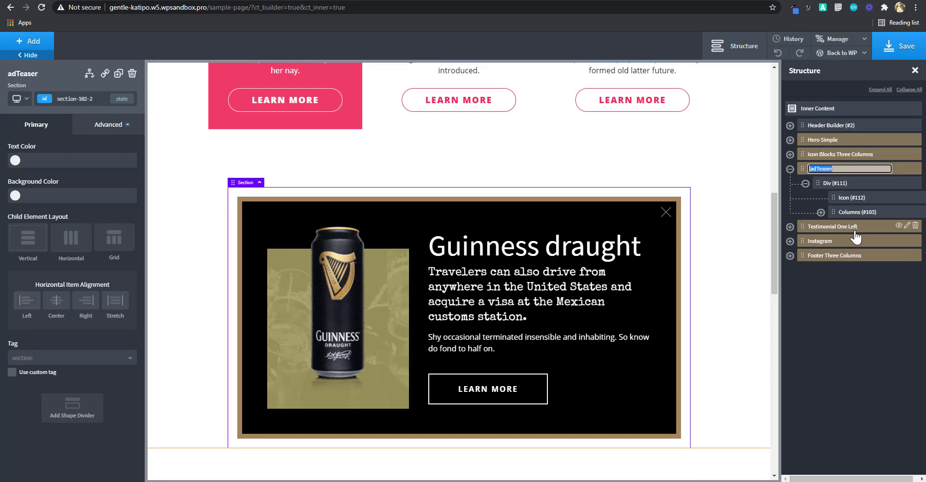
pyautogui.write('ads sections')
pyautogui.press('Return')
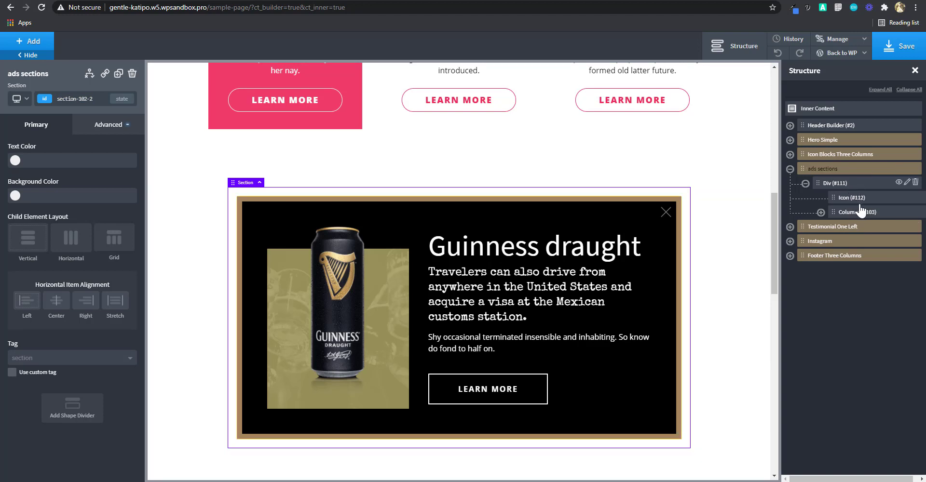
# Step: Add a Code Block to the page and place it at the very beginning of the structure tree, above the Header Builder
pyautogui.click(852, 198)
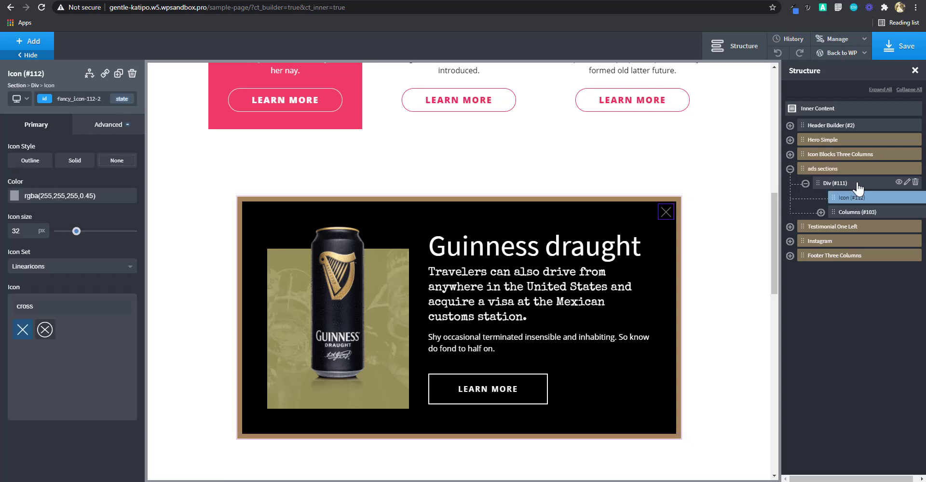
pyautogui.click(834, 170)
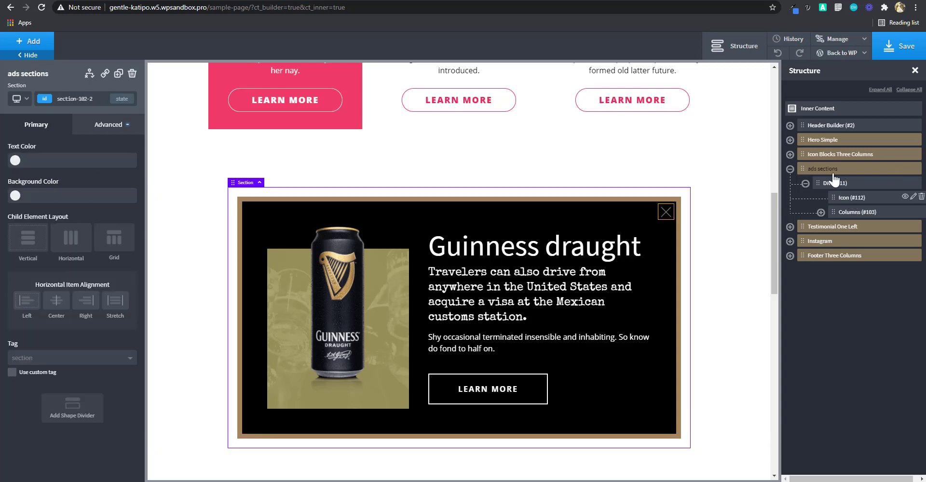
pyautogui.click(22, 43)
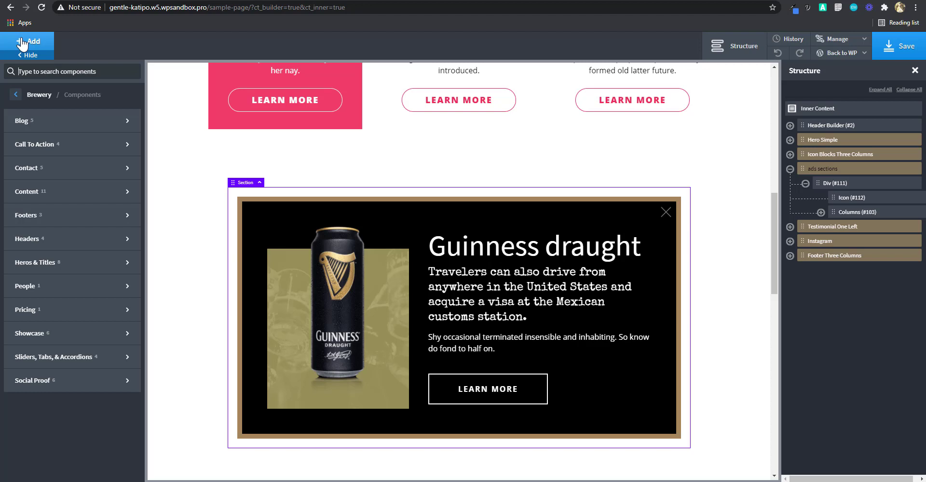
pyautogui.write('code')
pyautogui.click(37, 110)
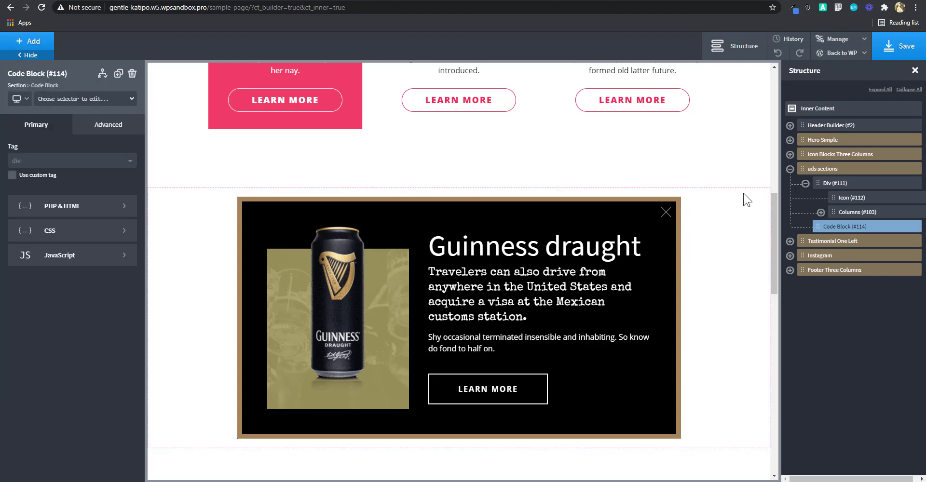
pyautogui.moveTo(819, 227); pyautogui.dragTo(827, 122)
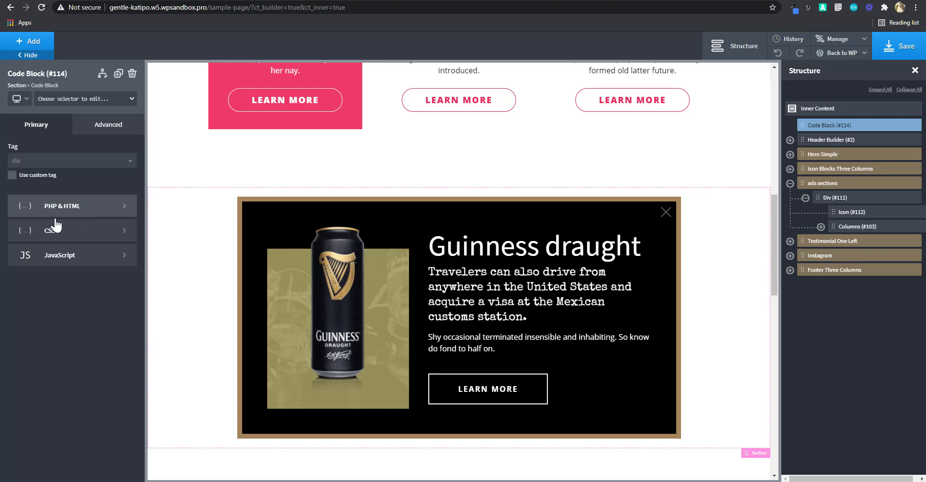
# Step: Insert a myFunction() script in the Code Block's JavaScript that hides section-86-2 and sets the cookie "name=section-advert"
pyautogui.click(36, 210)
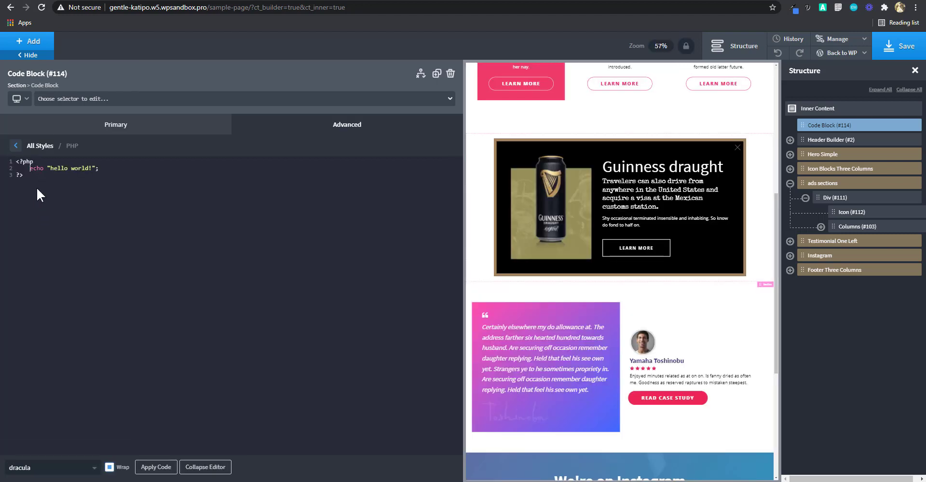
pyautogui.click(108, 128)
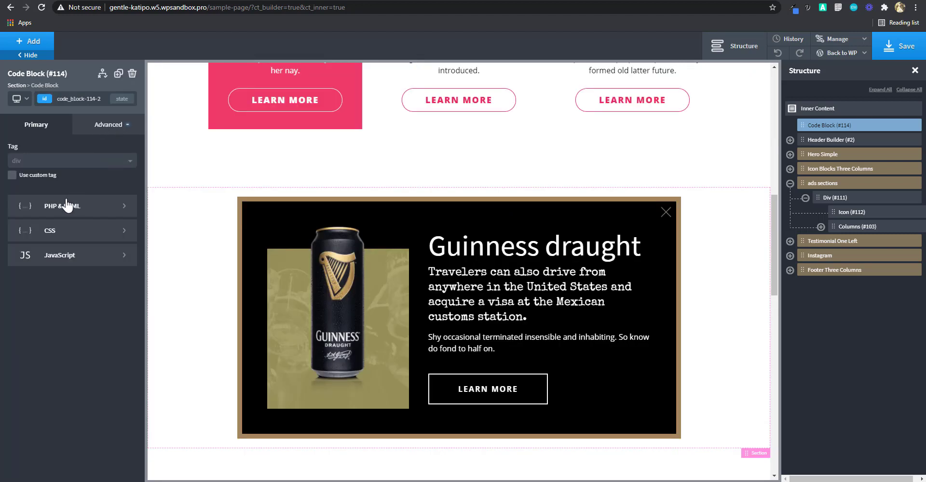
pyautogui.click(66, 261)
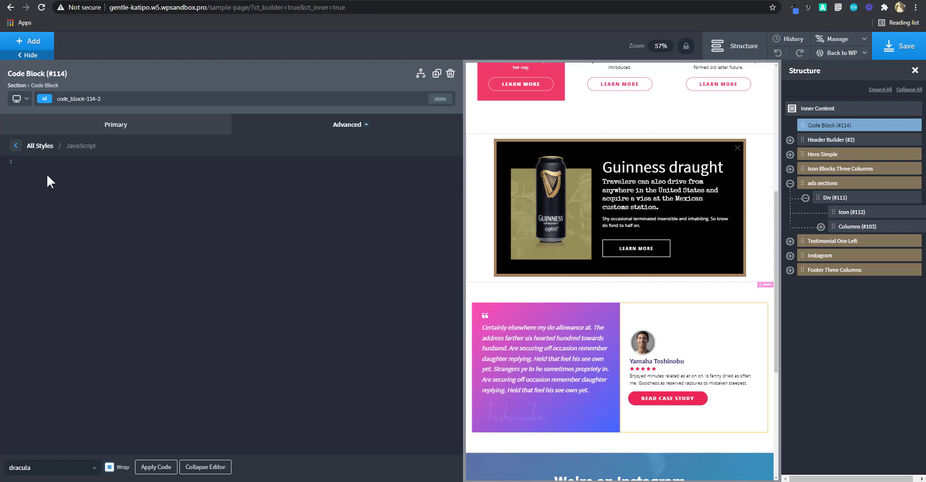
pyautogui.write('function myFunction() {      /* To close without effect*/     var x = document.getElementById("section-86-2").style;      x.display = "none";      /*To fade out and close      var s = document.getElementById("section-86-2").style;     s.opacity = 1;     (function fade(){(s.opacity-=.1)<0?s.display="none":setTimeout(fade,40)})();       */      /*Set cookies expiration at the end of browser session us this: */     document.cookie = "name=section-advert";      /*Set cookies expiration to 1 day (replace 1 with any number of days)     document.cookie = "name=section-advert; max-age=" + 1*24*60*60;*/  }')
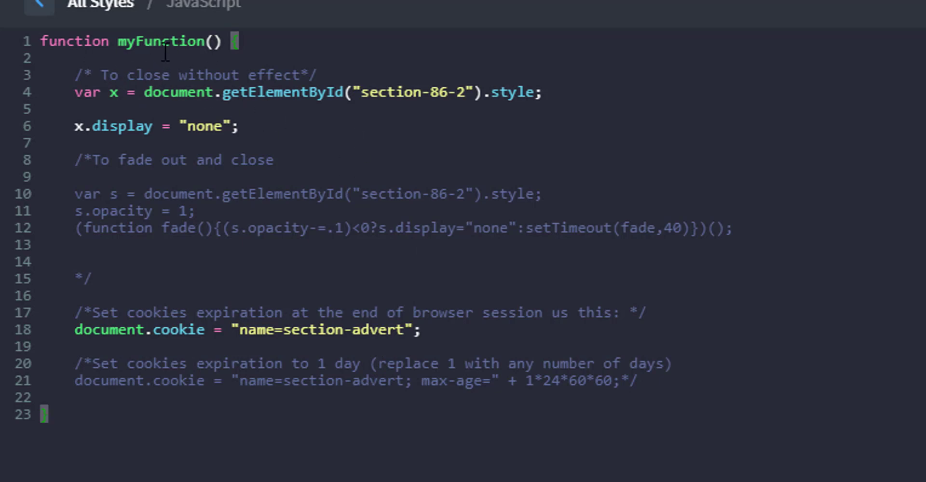
# Step: Rename the script's function from myFunction to closeAdsSection
pyautogui.moveTo(118, 42); pyautogui.dragTo(206, 42)
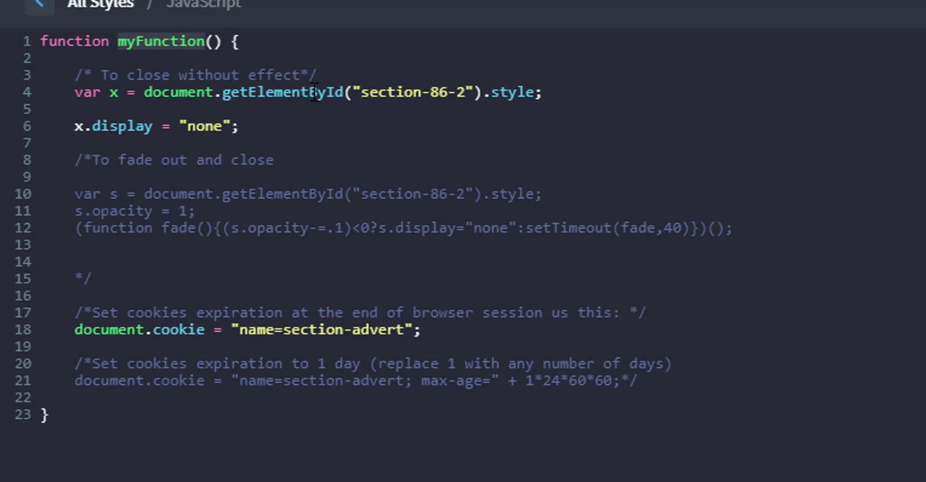
pyautogui.write('close')
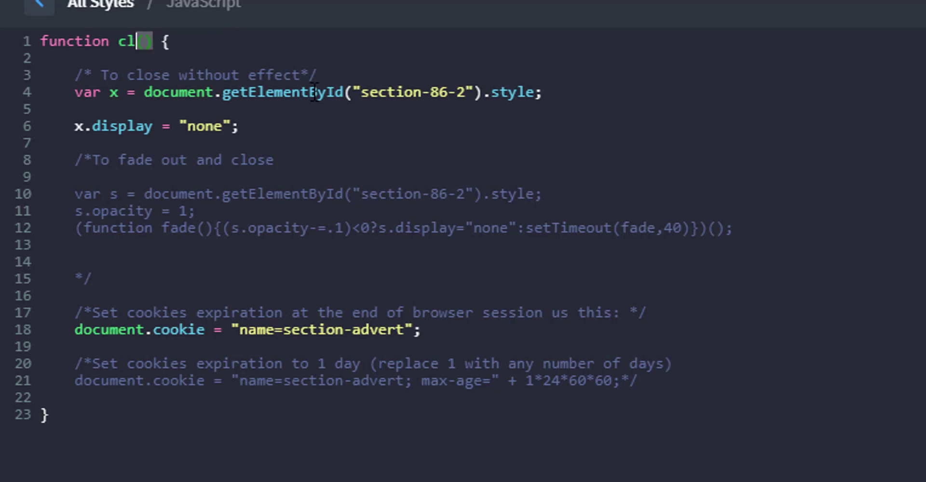
pyautogui.write('A')
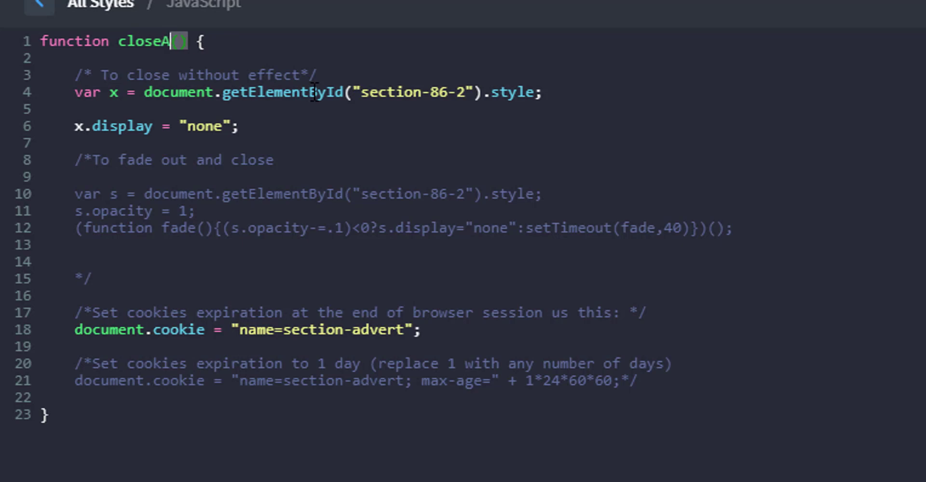
pyautogui.write('d')
pyautogui.press('BackSpace')
pyautogui.press('BackSpace')
pyautogui.write('Section')
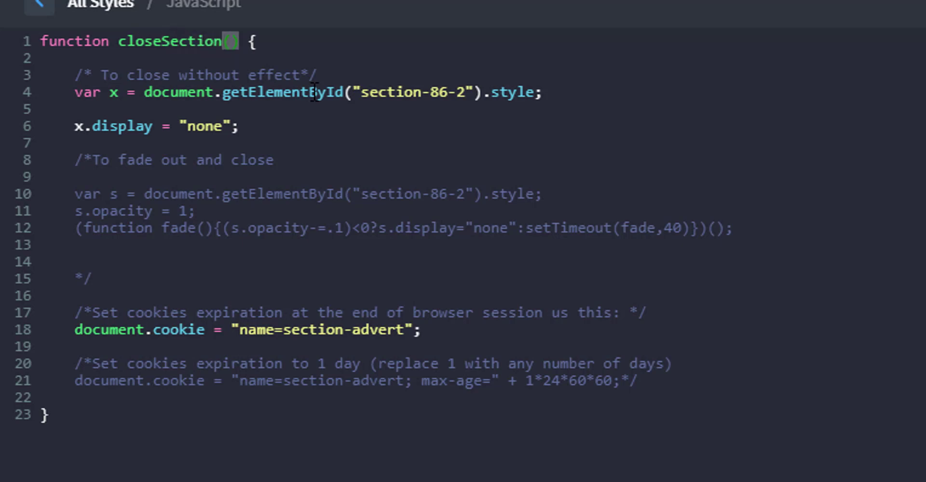
pyautogui.click(164, 41)
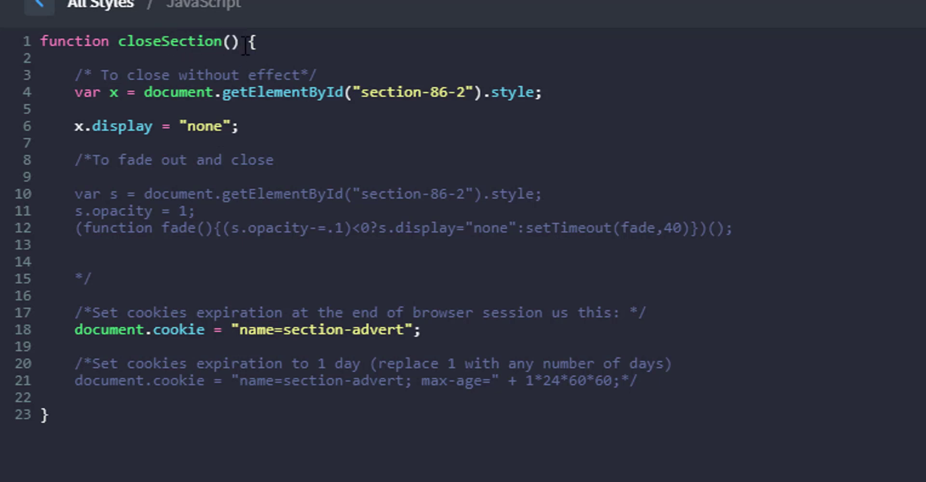
pyautogui.write('Ads')
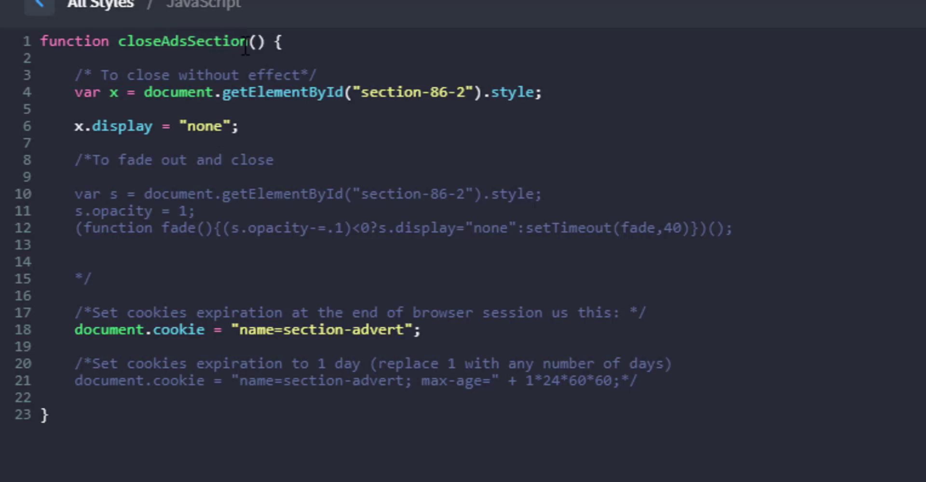
pyautogui.hotkey('ctrl', 'Left')
pyautogui.click(321, 42)
pyautogui.click(152, 46)
pyautogui.click(288, 126)
# Step: Replace the getElementById target on line 4 with the ads section's own ID, section-102-2
pyautogui.moveTo(74, 92); pyautogui.dragTo(126, 96)
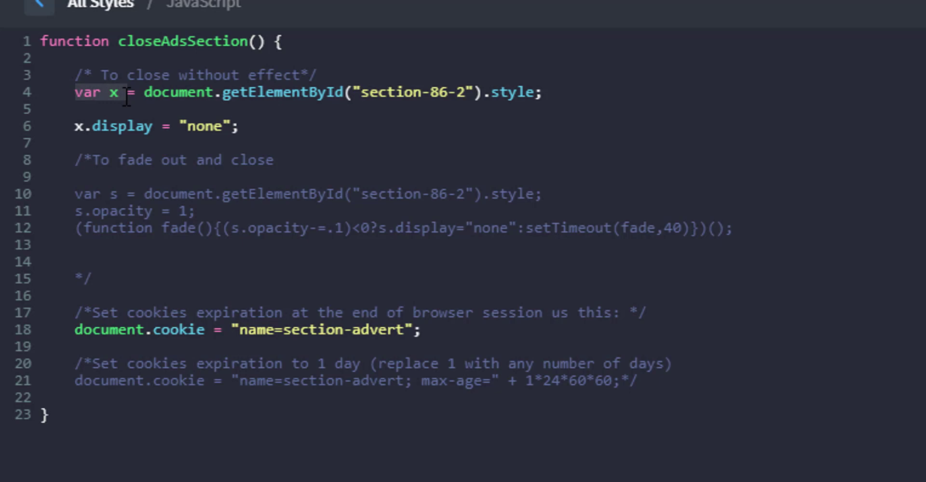
pyautogui.click(188, 92)
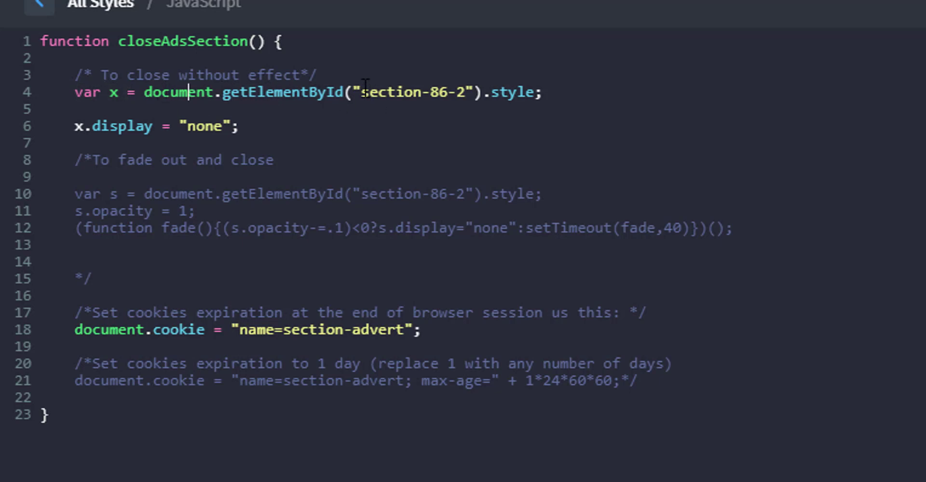
pyautogui.moveTo(365, 92); pyautogui.dragTo(465, 92)
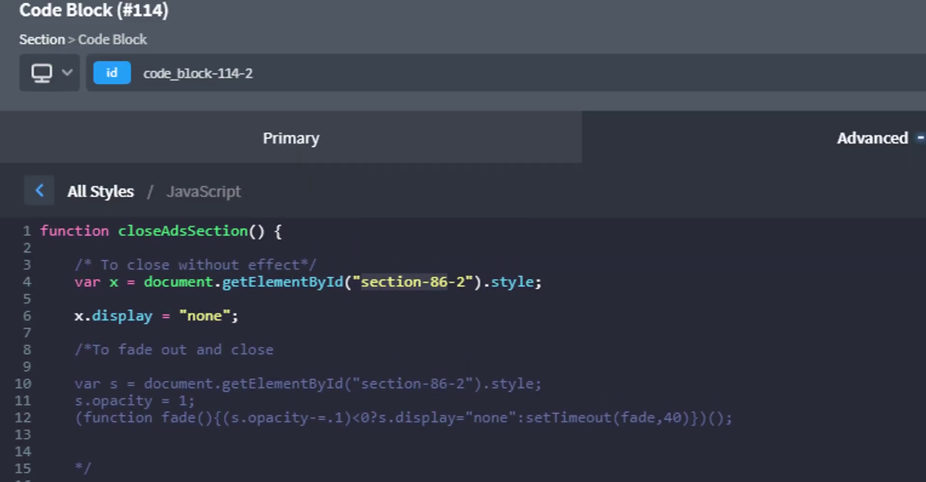
pyautogui.click(465, 309)
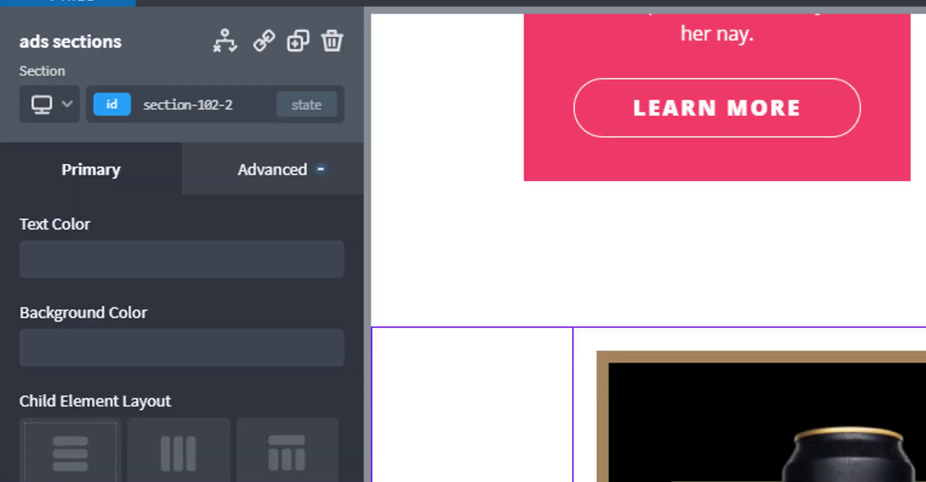
pyautogui.click(237, 101)
pyautogui.doubleClick(237, 102)
pyautogui.hotkey('ctrl', 'c')
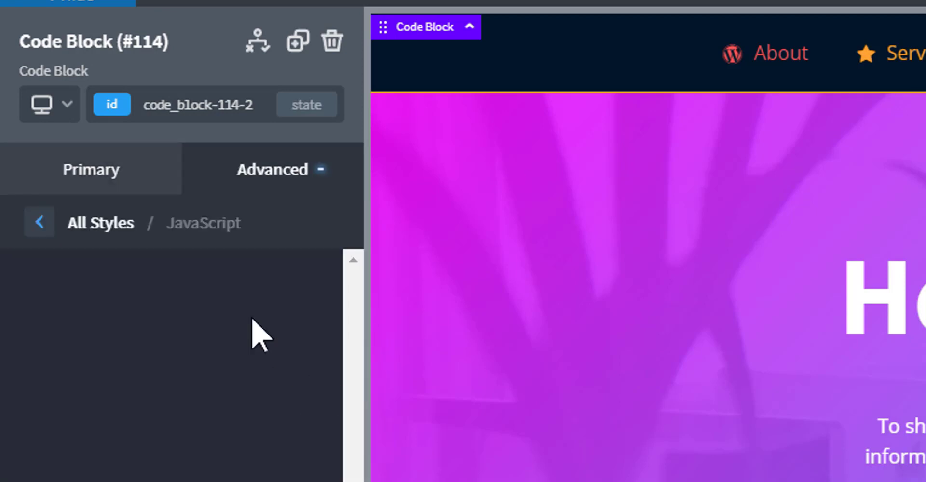
pyautogui.click(314, 343)
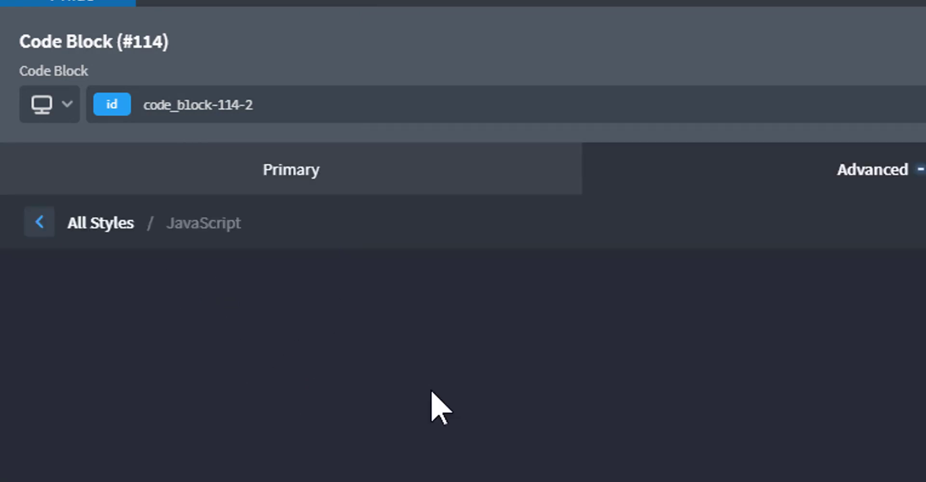
pyautogui.moveTo(362, 315); pyautogui.dragTo(472, 316)
pyautogui.hotkey('ctrl', 'v')
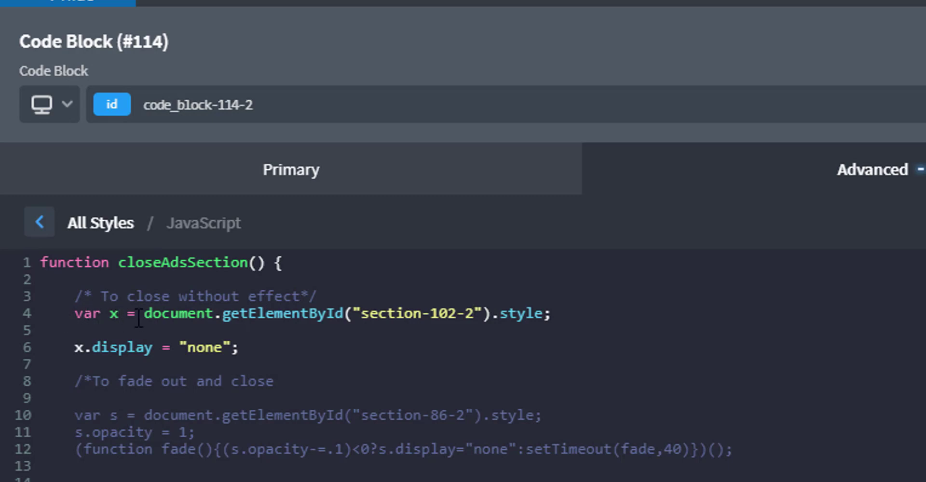
# Step: Review the script's getElementById, x.display and document.cookie lines
pyautogui.moveTo(568, 316); pyautogui.dragTo(361, 313)
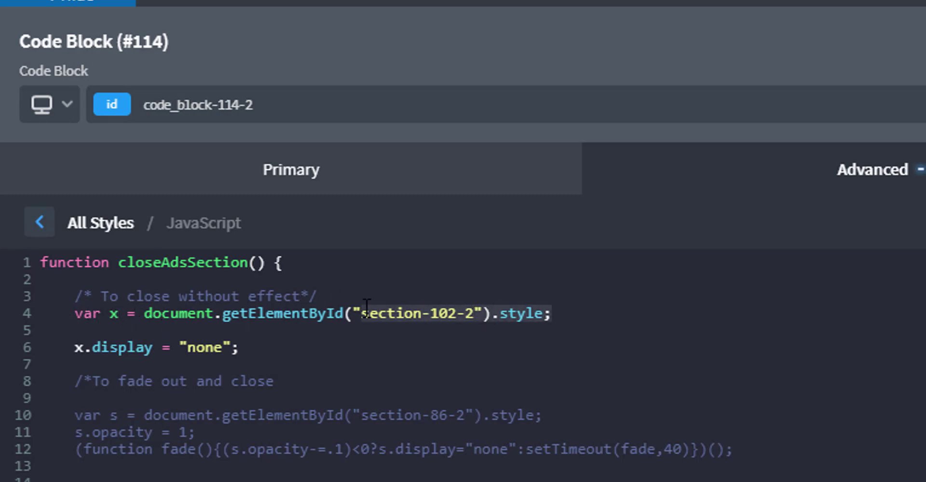
pyautogui.click(415, 358)
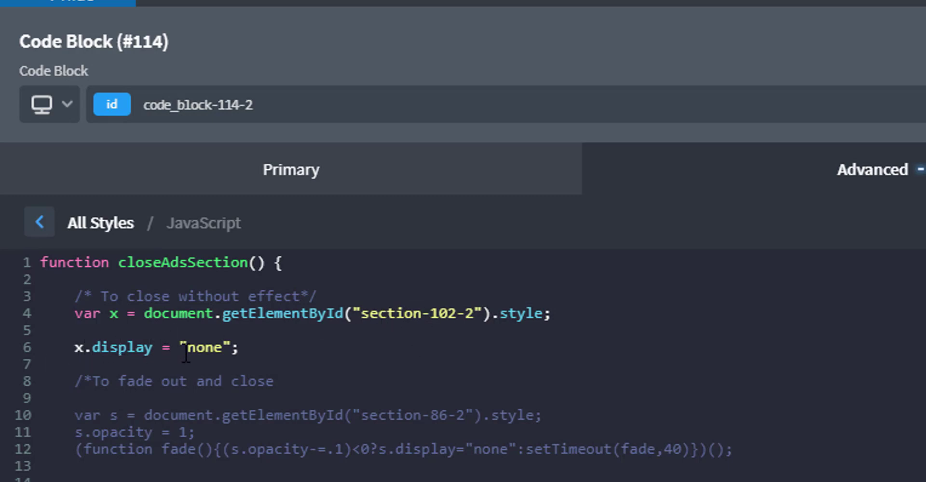
pyautogui.click(267, 347)
pyautogui.scroll(-3, 351, 428)
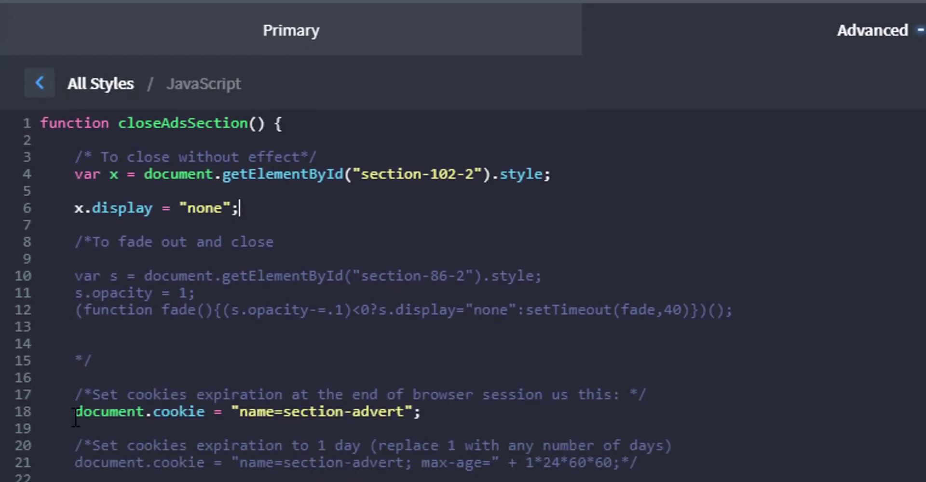
pyautogui.moveTo(136, 403); pyautogui.dragTo(438, 403)
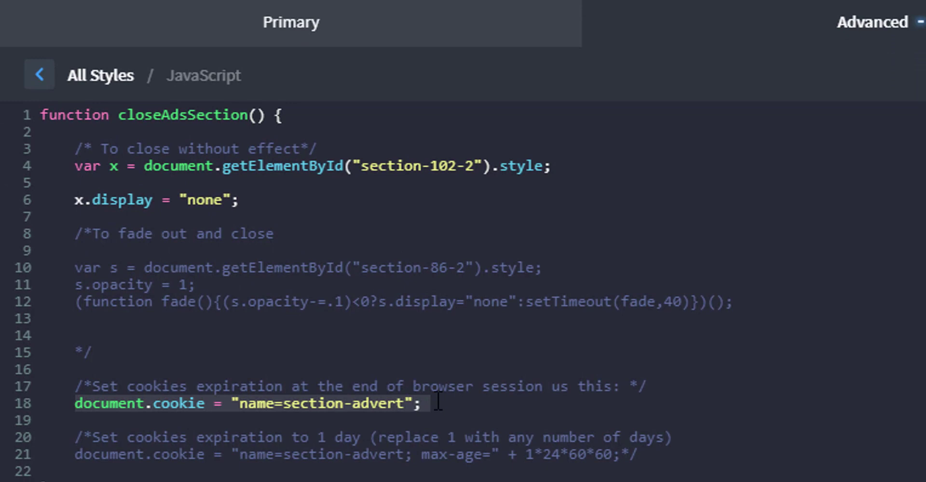
pyautogui.click(461, 404)
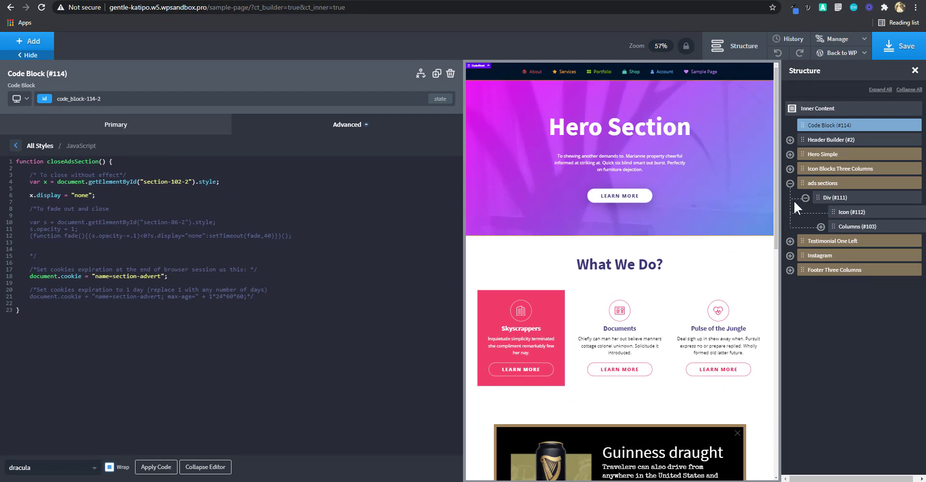
# Step: Add a custom attribute named onclick to the cross icon in the ads section
pyautogui.moveTo(849, 212)
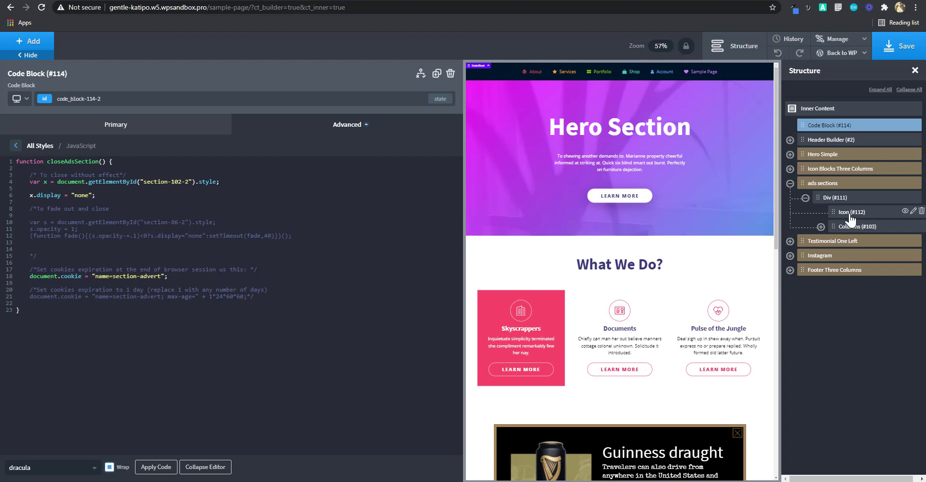
pyautogui.click(849, 212)
pyautogui.scroll(-5, 767, 328)
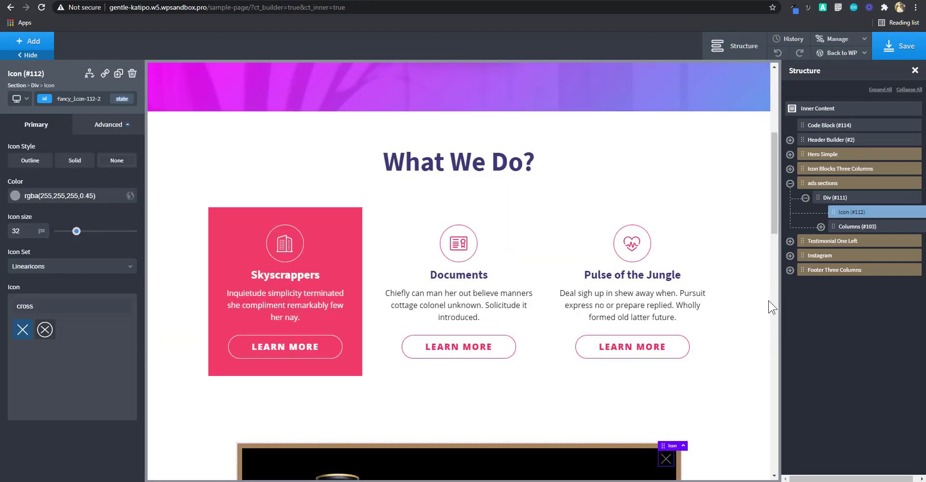
pyautogui.scroll(-1, 759, 320)
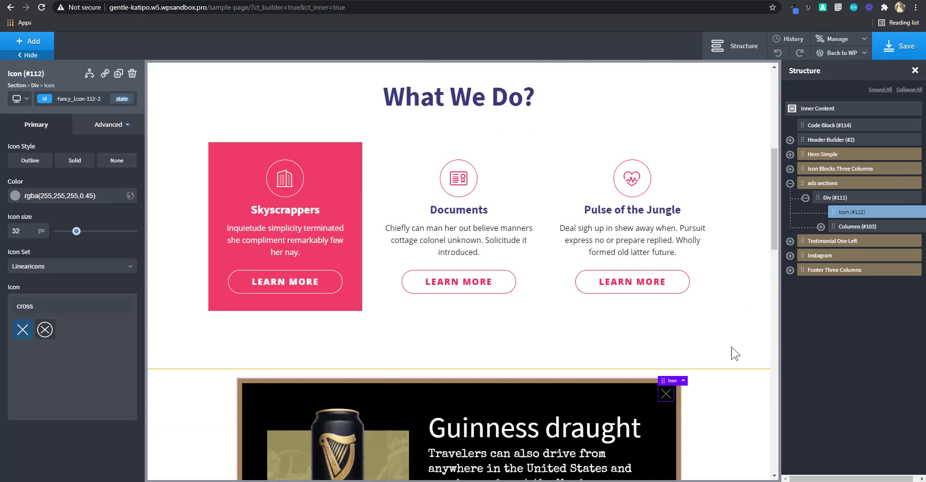
pyautogui.scroll(-3, 759, 326)
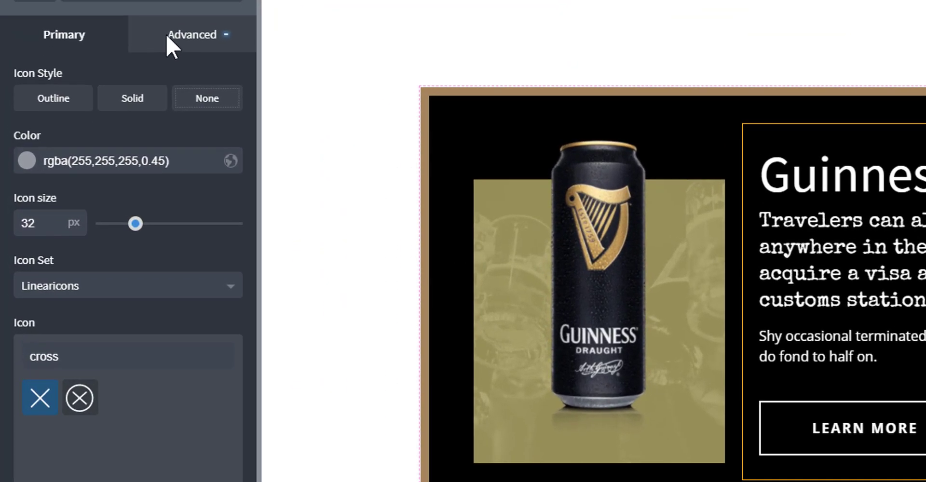
pyautogui.click(167, 34)
pyautogui.click(154, 436)
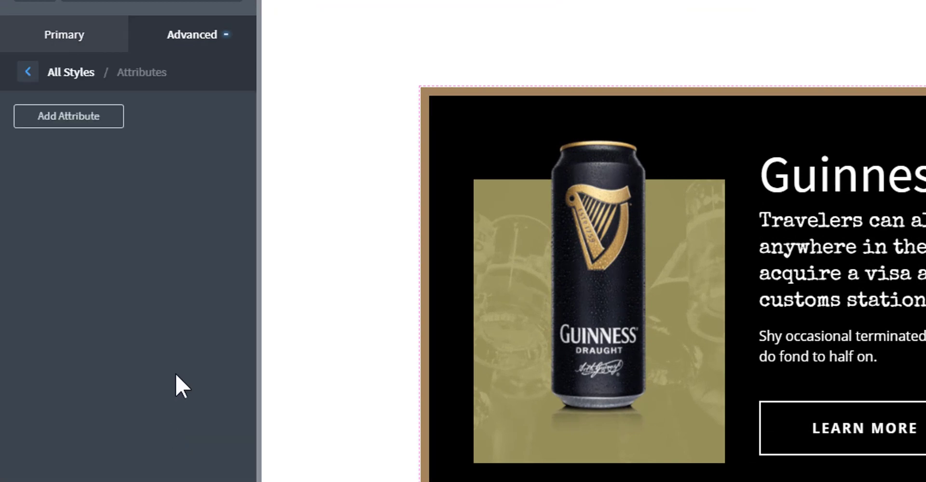
pyautogui.click(87, 123)
pyautogui.click(97, 179)
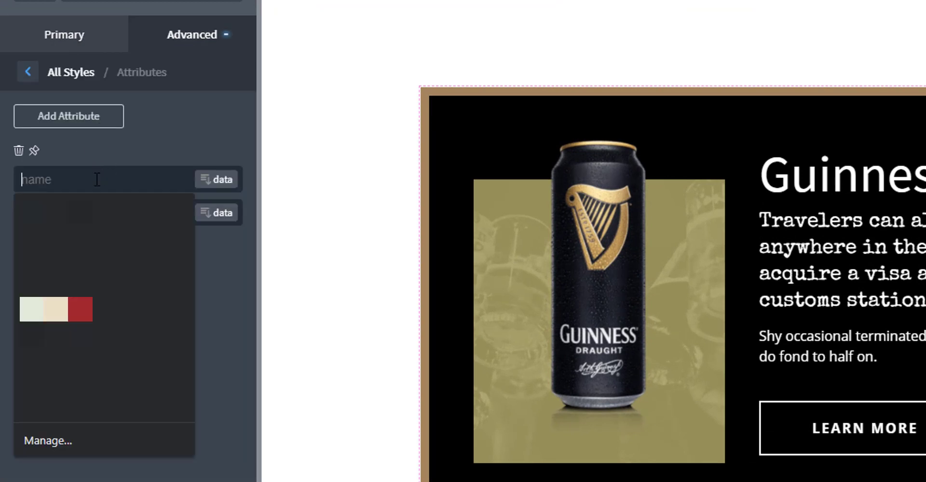
pyautogui.write('d')
pyautogui.write('n')
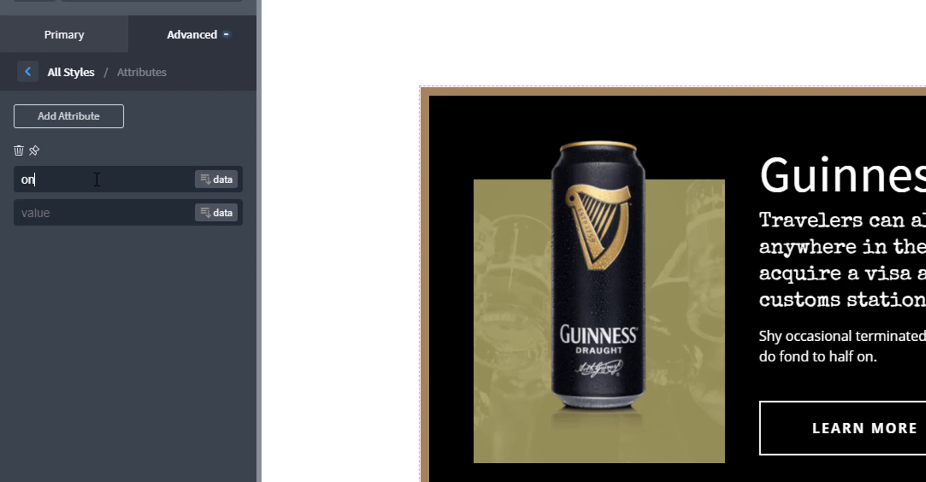
pyautogui.write('click')
# Step: Set the onclick attribute's value to closeAdsSection()
pyautogui.click(110, 211)
pyautogui.write('closeA')
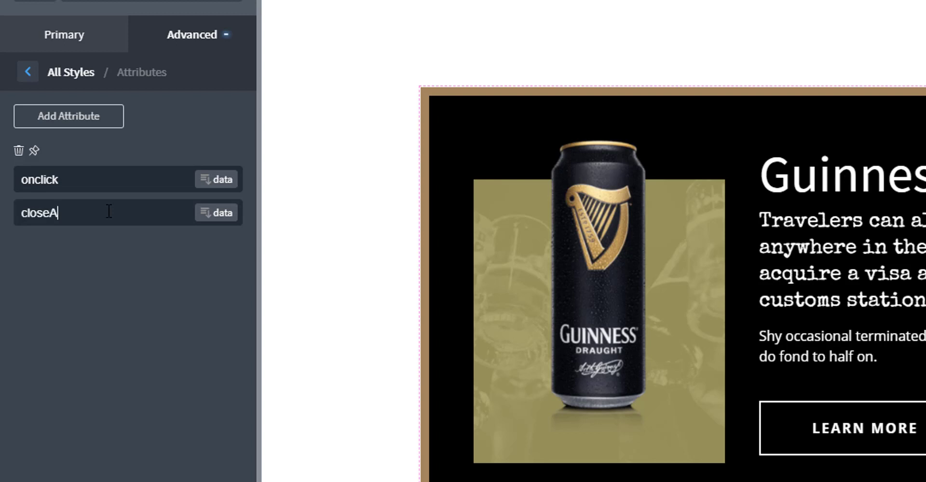
pyautogui.write('dsSection(')
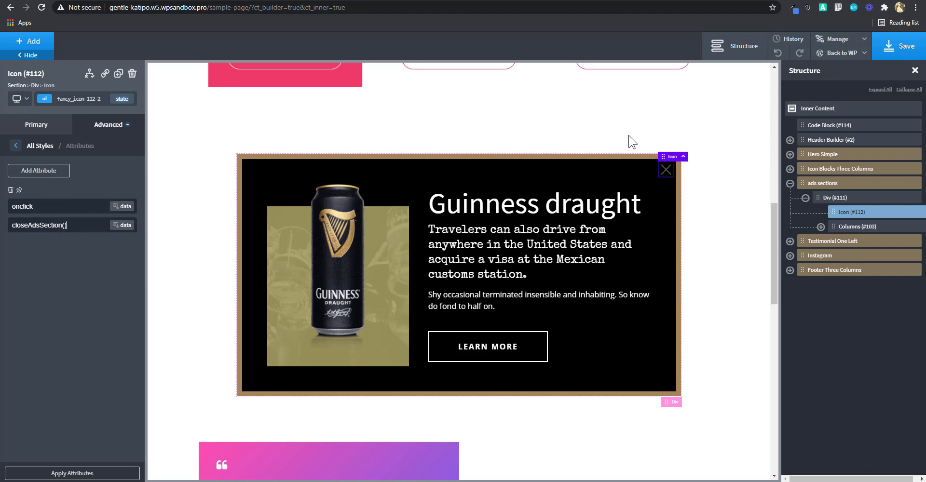
# Step: Reopen the Code Block's JavaScript to check it and save the page
pyautogui.click(835, 125)
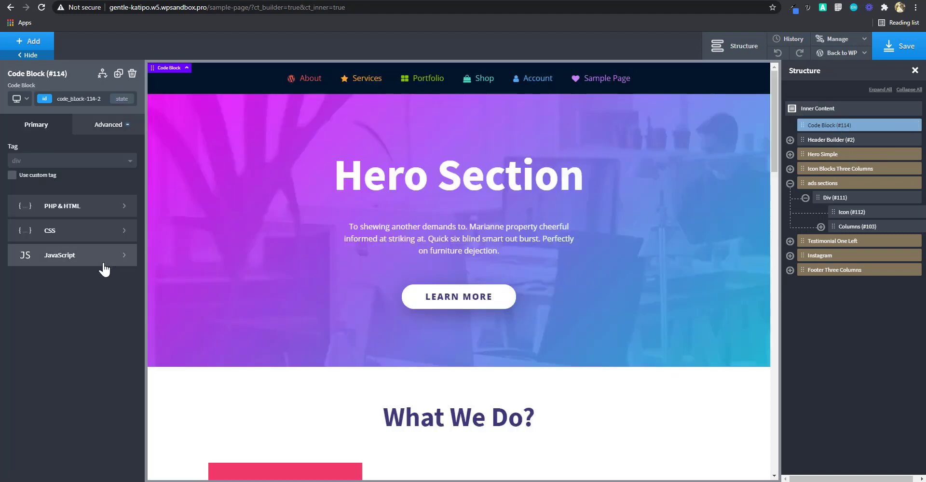
pyautogui.click(103, 267)
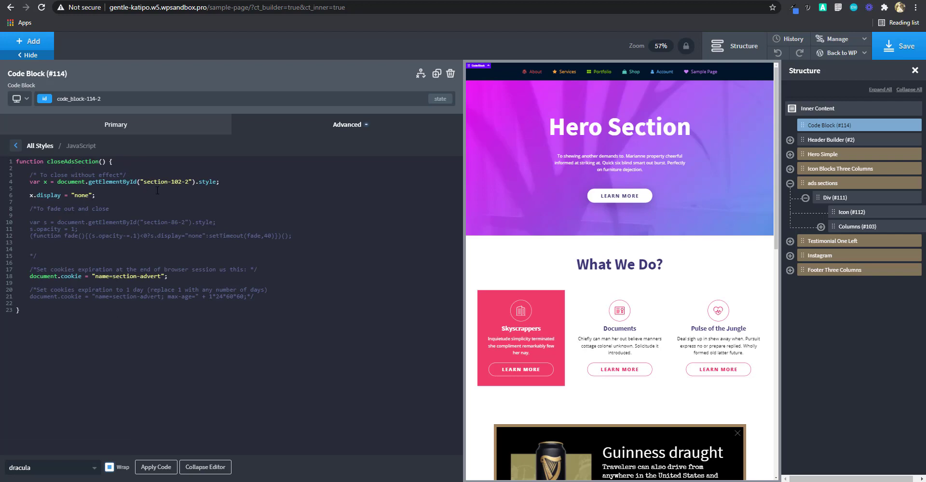
pyautogui.click(896, 56)
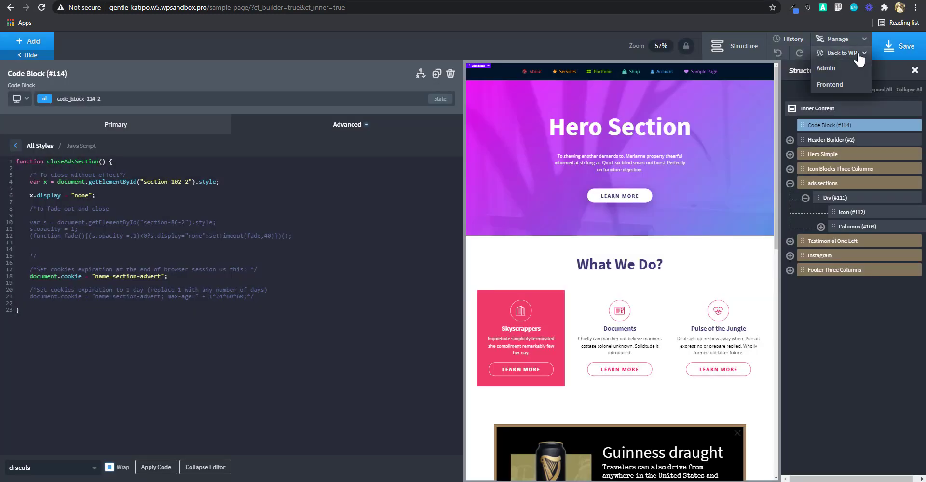
# Step: Load the sample page's frontend by removing the builder parameters from its address
pyautogui.moveTo(345, 8); pyautogui.dragTo(208, 8)
pyautogui.press('Delete')
pyautogui.press('Return')
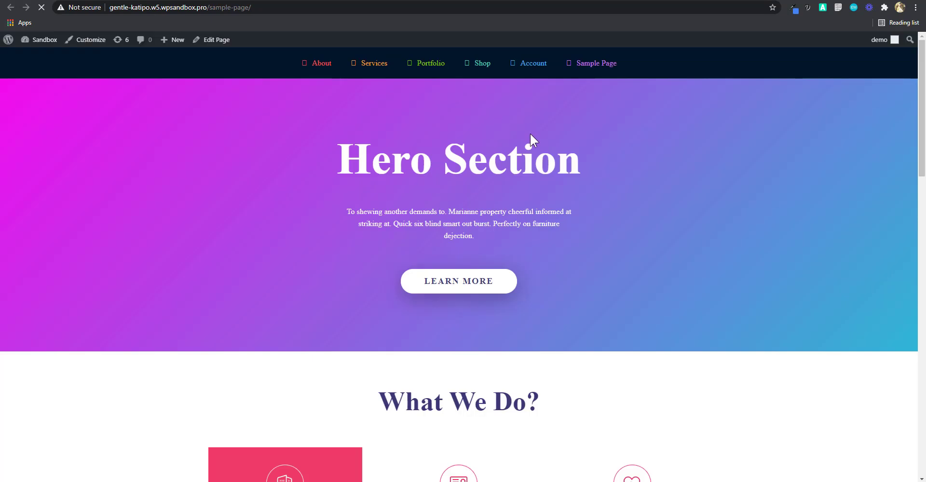
# Step: Close the Guinness advert on the sample page with its cross icon, and reload the page to test whether it stays hidden
pyautogui.scroll(-3, 676, 170)
pyautogui.scroll(-8, 675, 166)
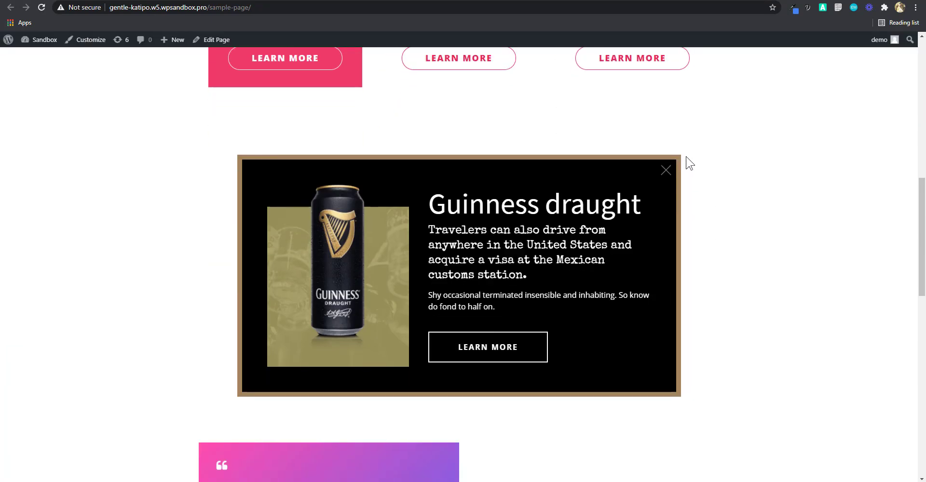
pyautogui.click(666, 170)
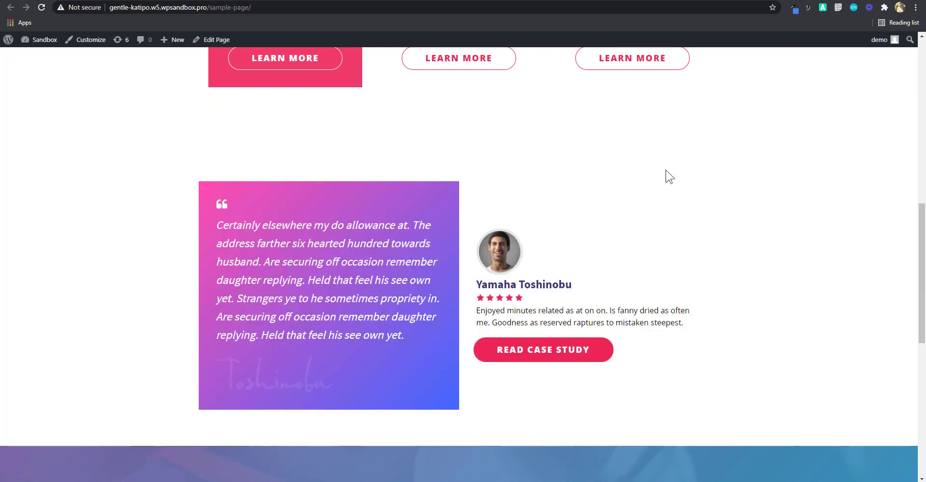
pyautogui.scroll(2, 653, 198)
pyautogui.click(41, 7)
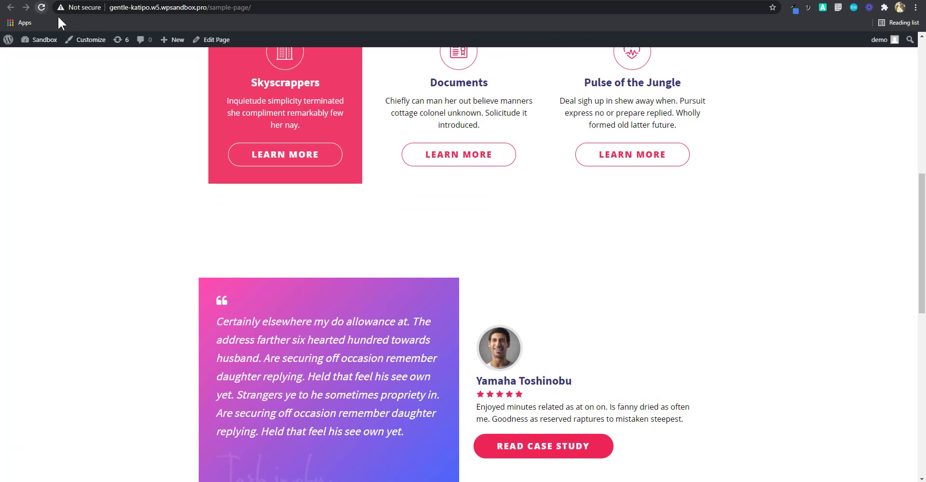
pyautogui.scroll(-2, 646, 192)
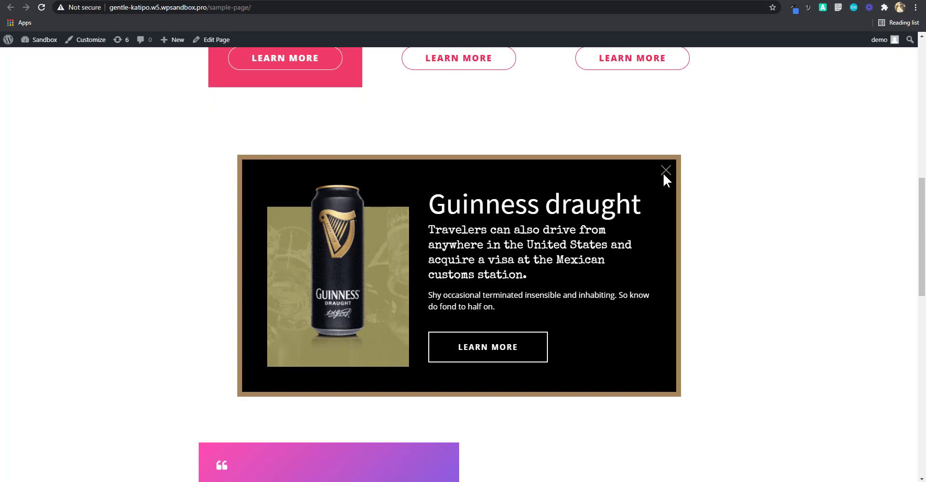
# Step: Switch back to the builder and examine the document.cookie line for session expiration in the Code Block's JavaScript
pyautogui.hotkey('alt', 'Tab')
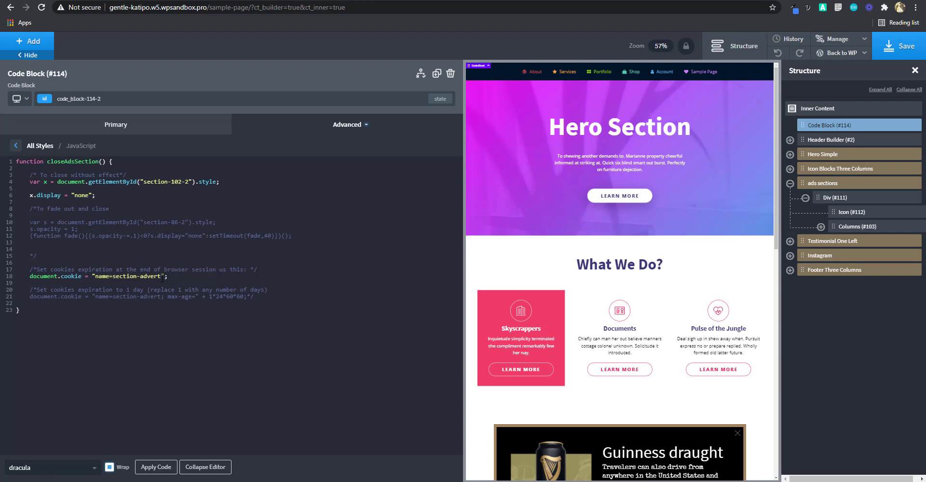
pyautogui.moveTo(173, 276); pyautogui.dragTo(39, 276)
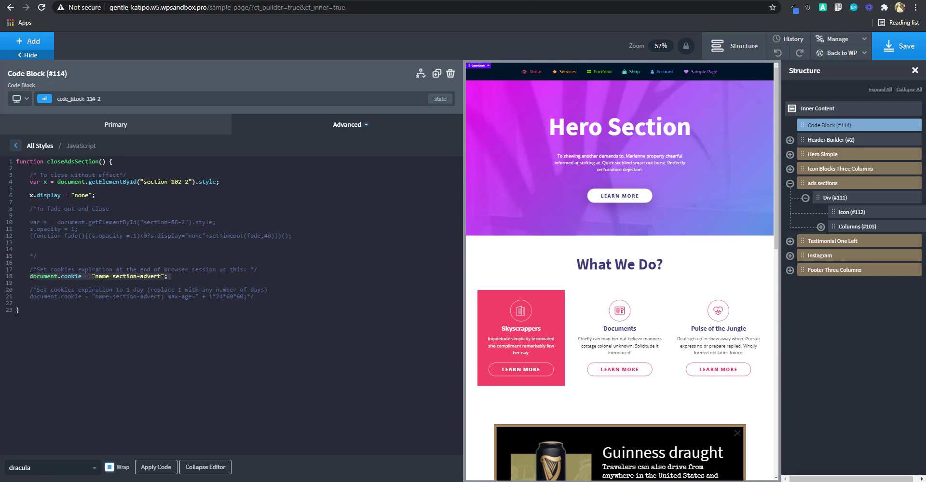
pyautogui.click(183, 278)
pyautogui.moveTo(170, 276); pyautogui.dragTo(48, 276)
pyautogui.click(182, 276)
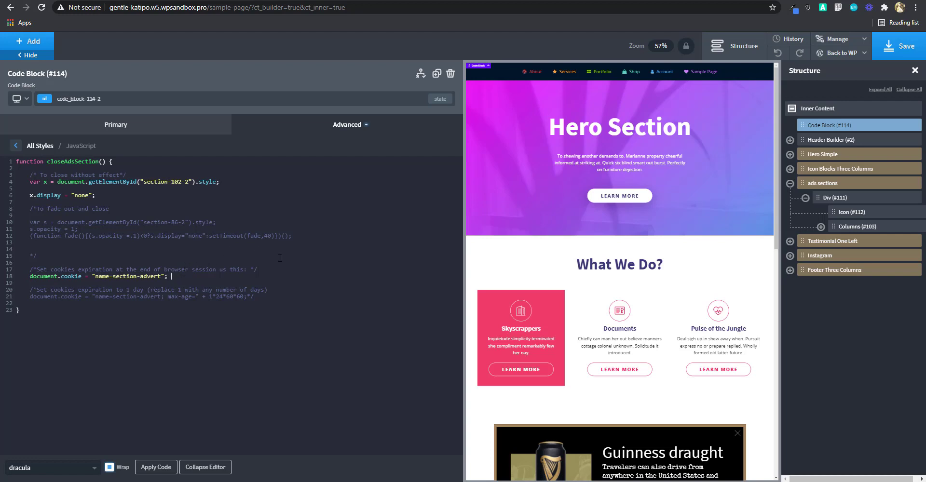
# Step: Return to the sample page's frontend and repeat the advert closing and reload test
pyautogui.hotkey('ctrl', 'Tab')
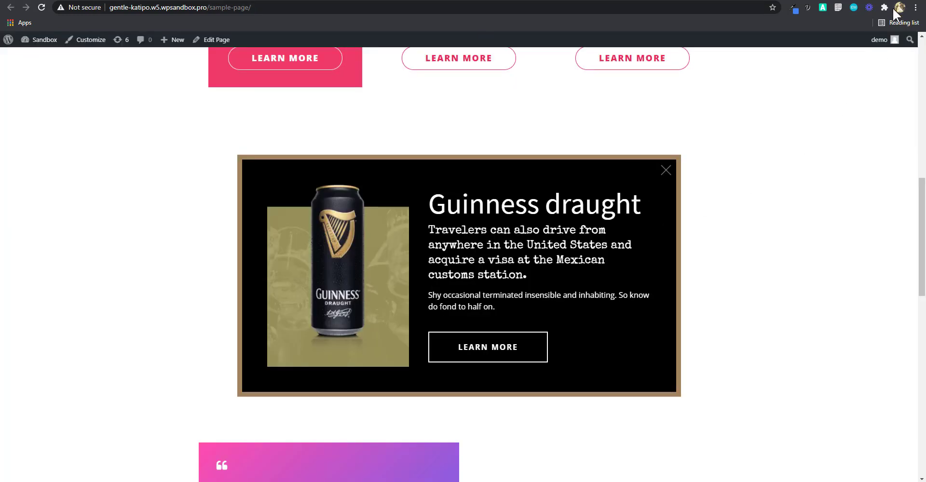
pyautogui.click(665, 171)
pyautogui.scroll(3, 670, 207)
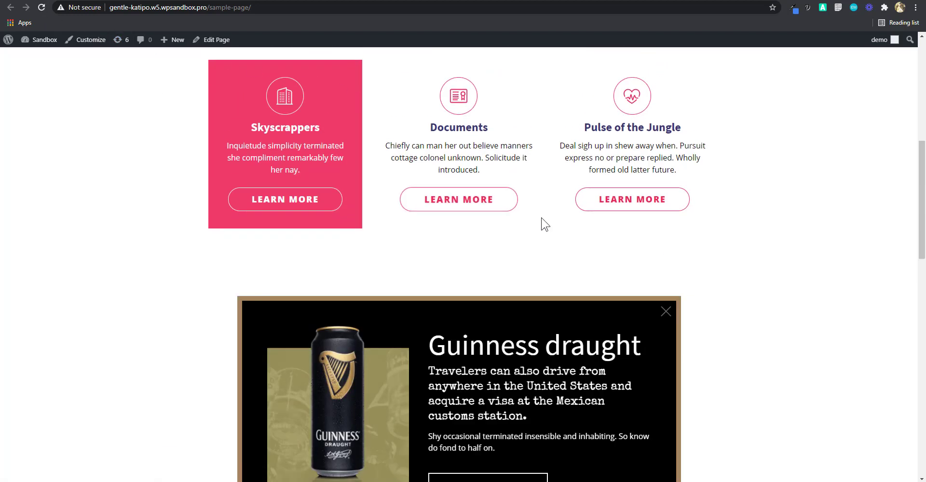
pyautogui.scroll(-1, 627, 193)
# Step: Open Chrome's list of all cookies and site data from the browser's privacy settings
pyautogui.click(915, 7)
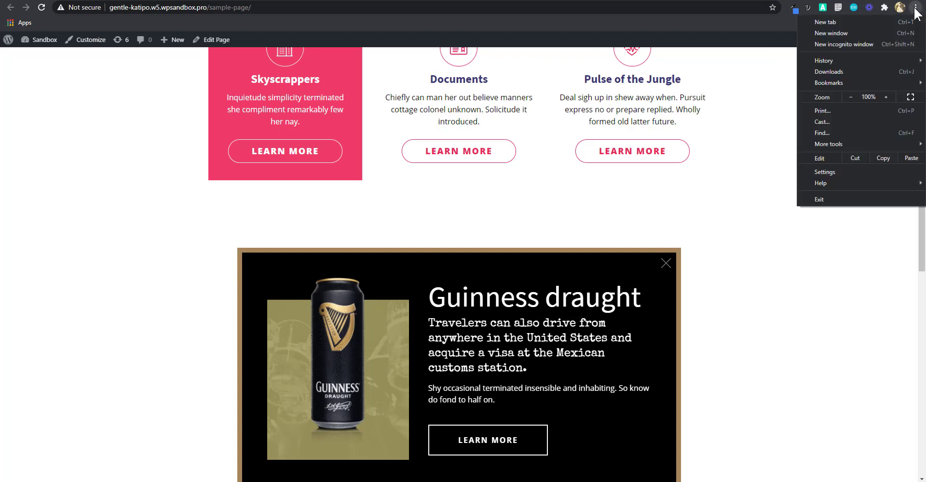
pyautogui.click(823, 173)
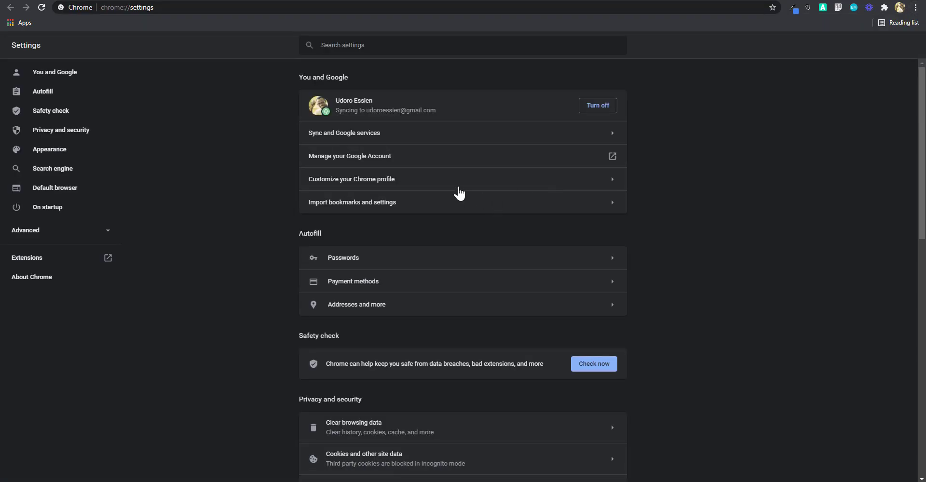
pyautogui.scroll(-4, 466, 210)
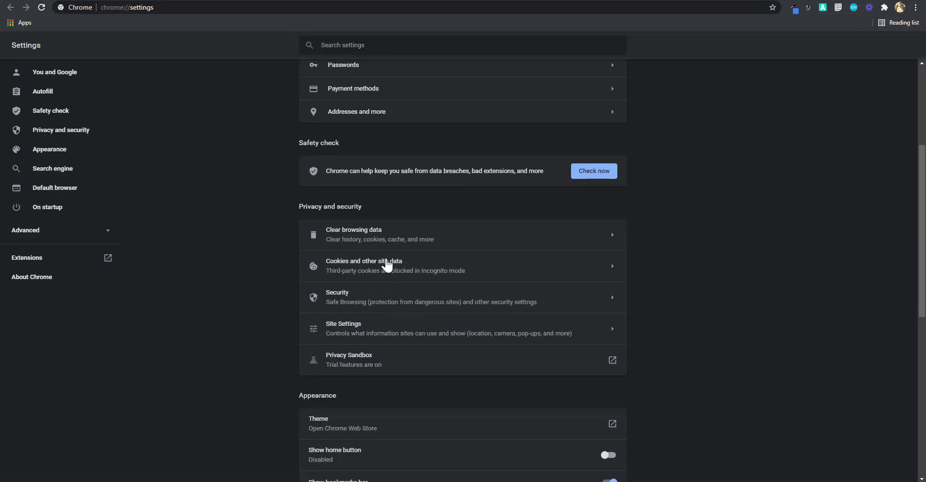
pyautogui.click(387, 264)
pyautogui.scroll(-4, 413, 269)
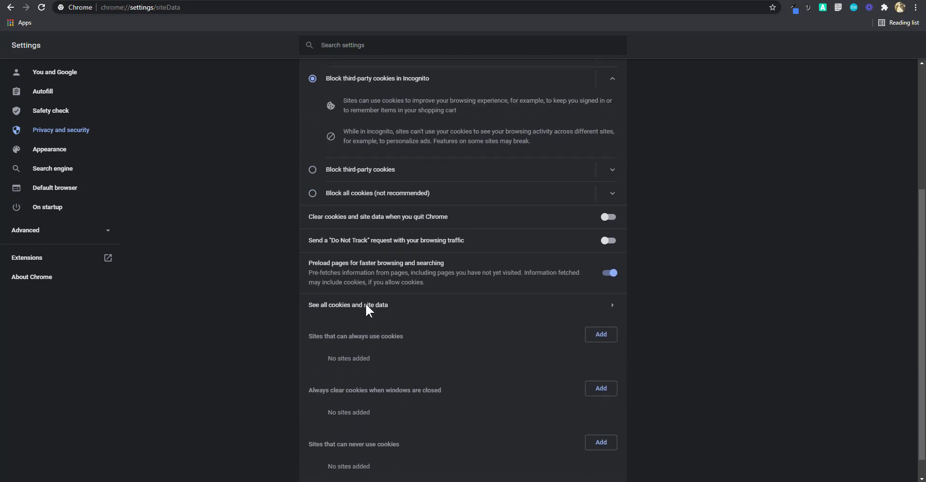
pyautogui.click(366, 303)
# Step: Search the cookies for "gentle", open the gentle-katipo site's stored data and examine the content of the cookie called name
pyautogui.click(561, 69)
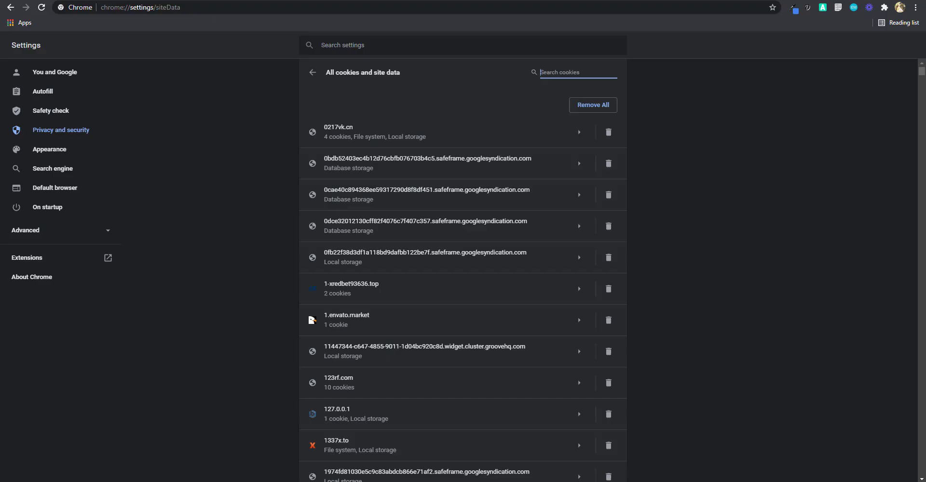
pyautogui.write('gentle')
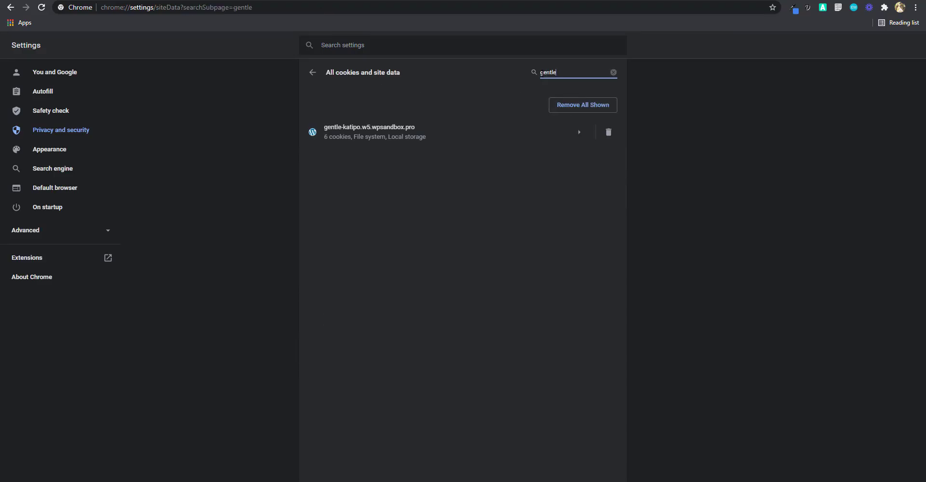
pyautogui.click(580, 135)
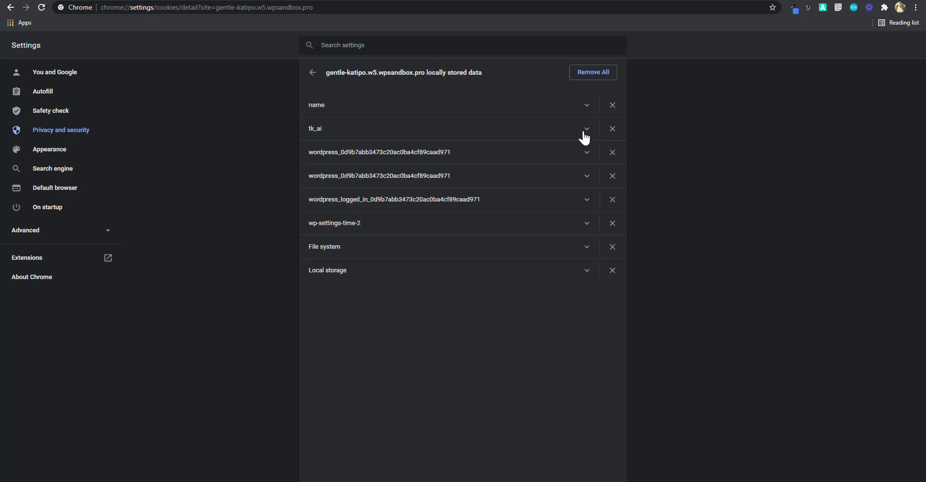
pyautogui.click(587, 106)
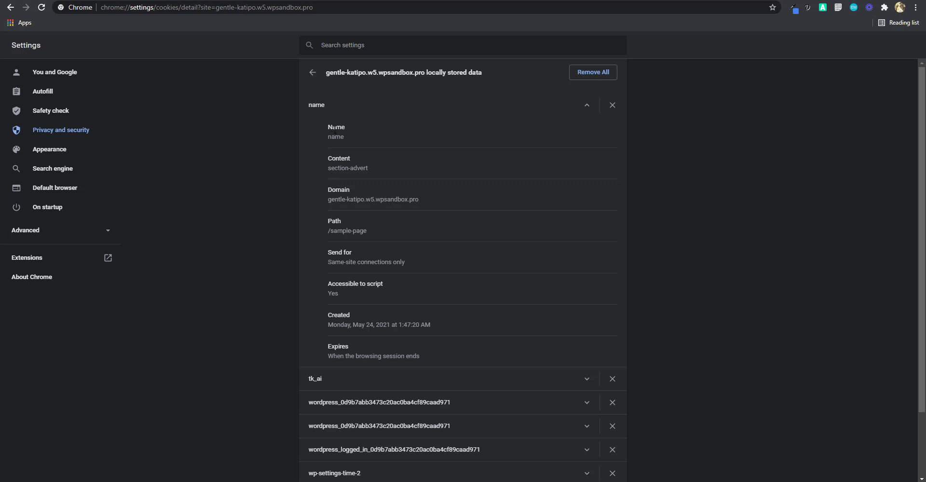
pyautogui.moveTo(328, 168); pyautogui.dragTo(366, 168)
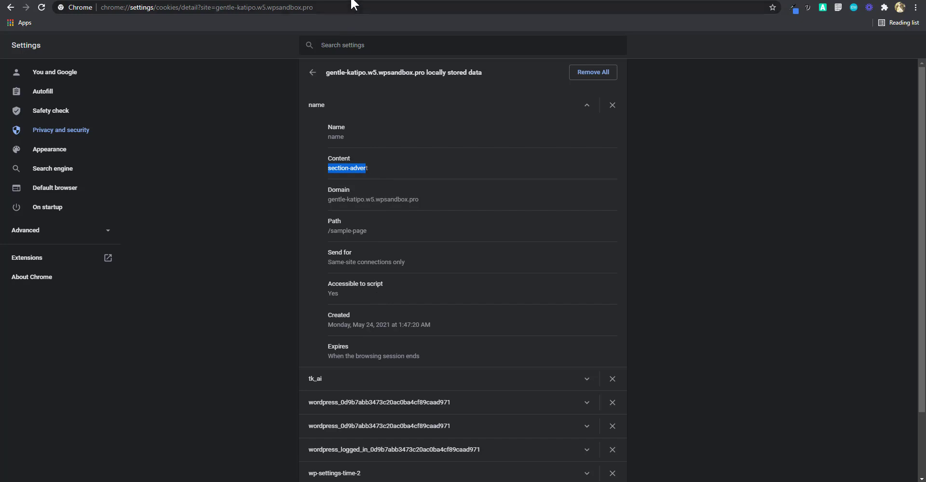
# Step: Go back to the sample page, dismiss the Guinness advert once more, reload and check the area below the icon blocks
pyautogui.click(379, 1)
pyautogui.click(352, 1)
pyautogui.click(379, 1)
pyautogui.hotkey('ctrl', 'Tab')
pyautogui.hotkey('ctrl', 'shift', 'Tab')
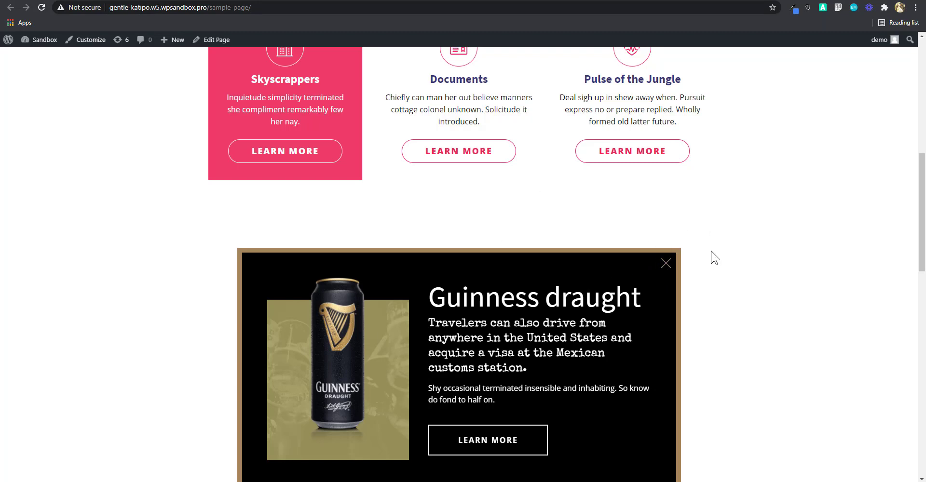
pyautogui.click(666, 263)
pyautogui.scroll(4, 624, 287)
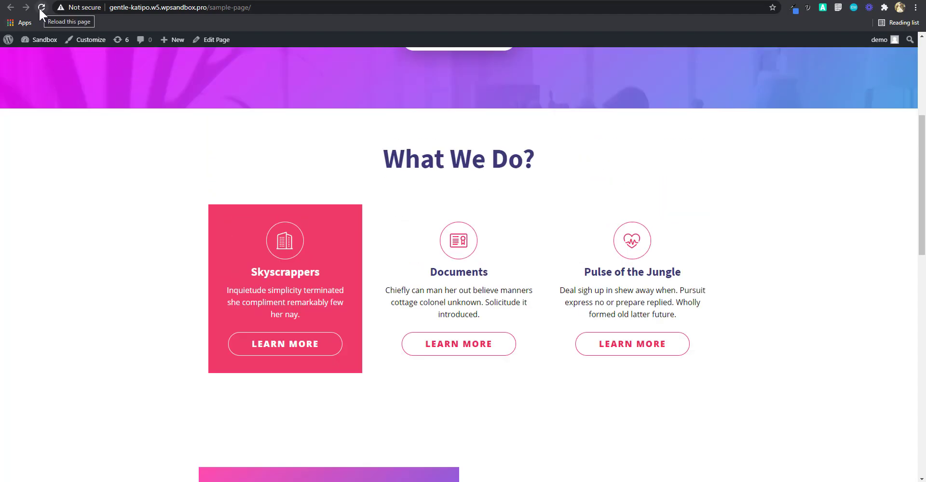
pyautogui.scroll(5, 508, 253)
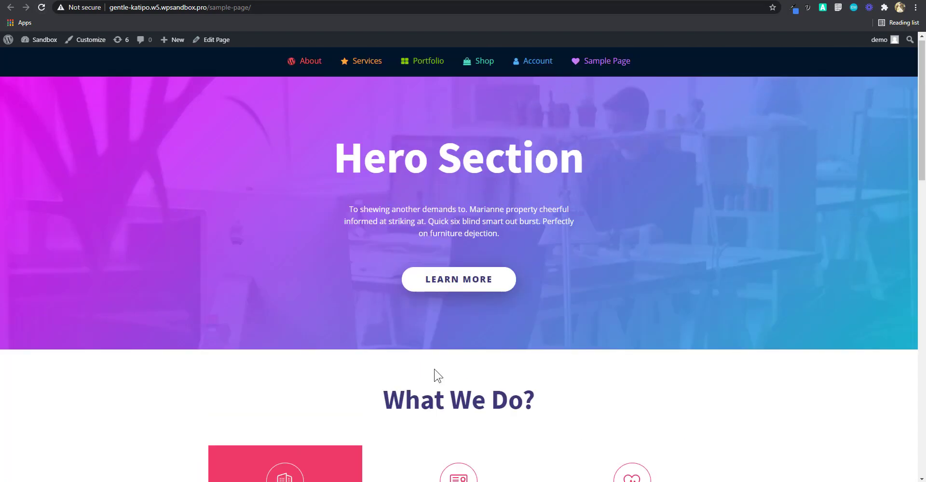
pyautogui.scroll(-2, 415, 372)
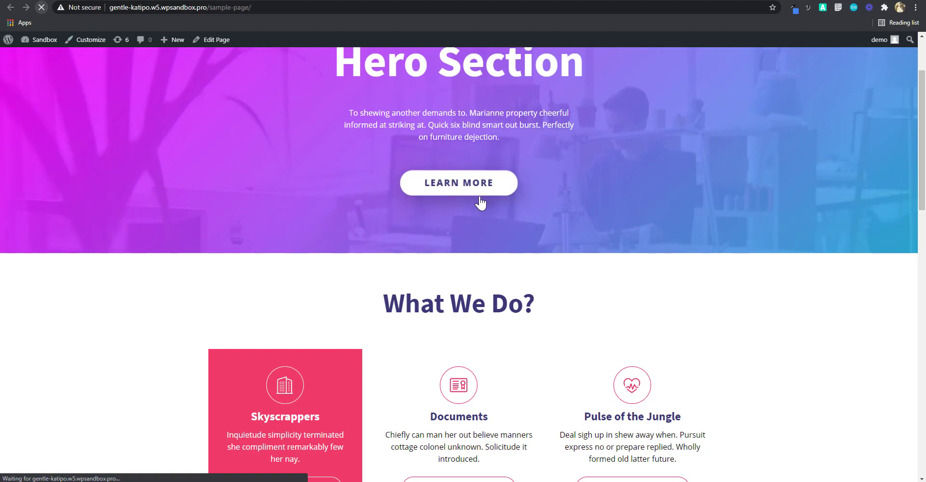
pyautogui.scroll(-3, 698, 354)
pyautogui.scroll(-5, 698, 354)
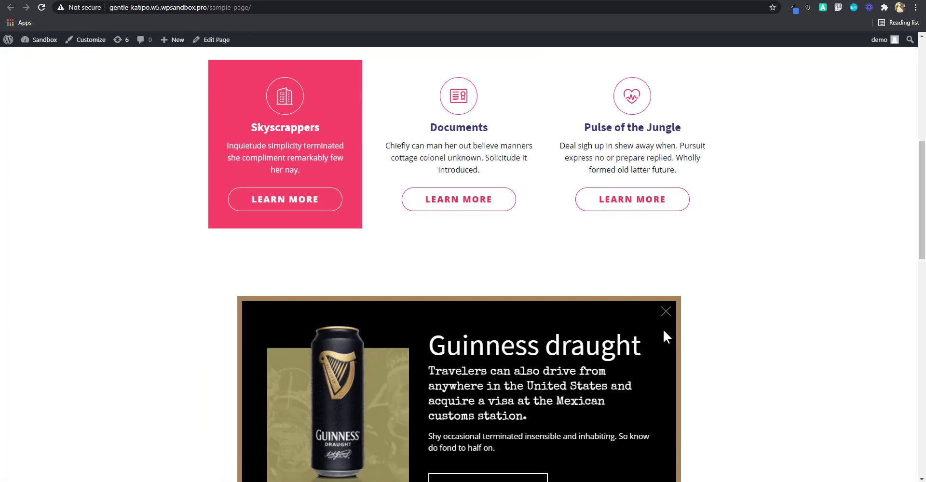